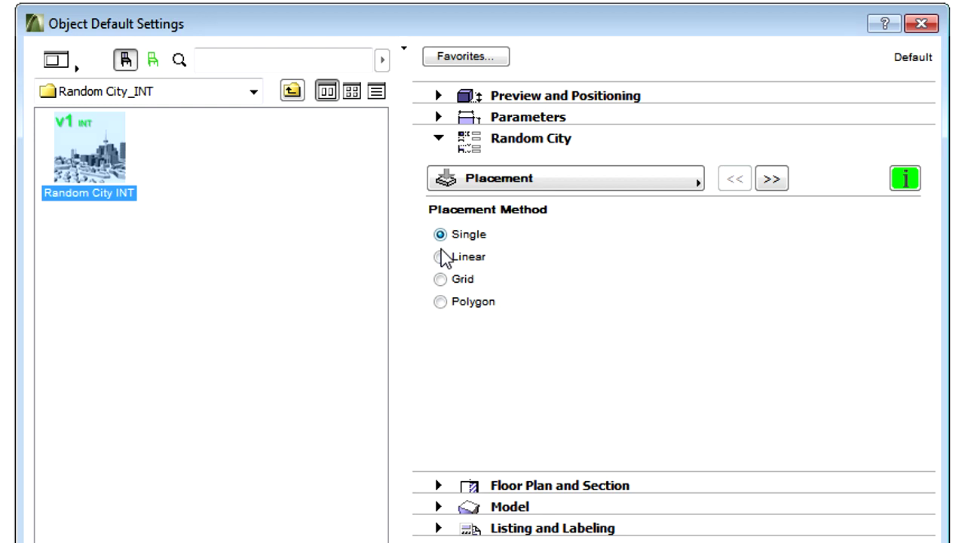
# - Set the placement method to Linear with terrace houses
pyautogui.click(441, 257)
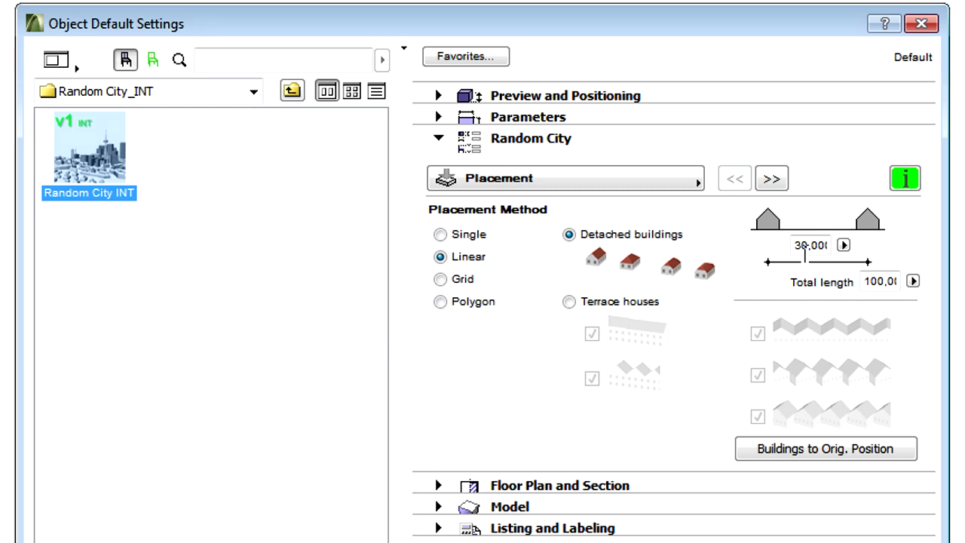
pyautogui.click(569, 303)
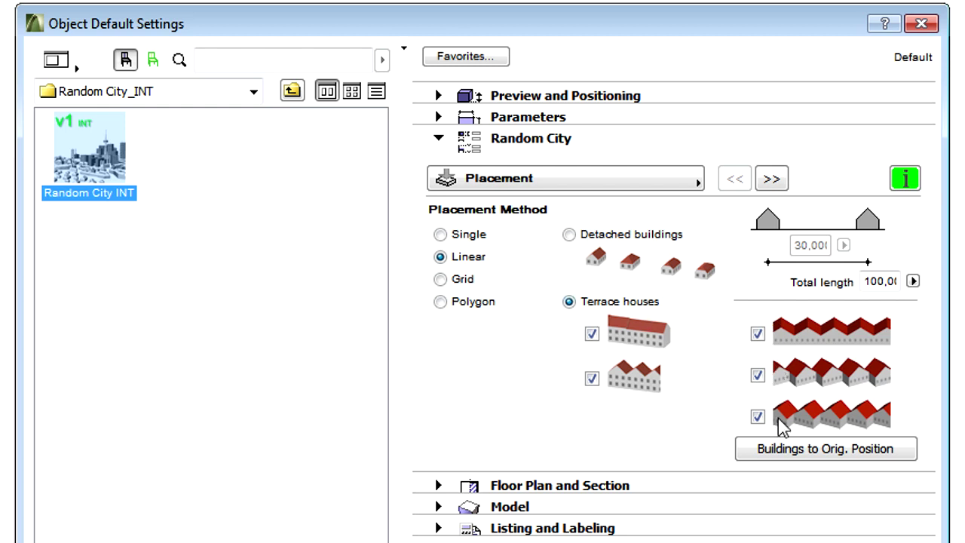
# - Set the placement method to Grid with 3 editable nodes per edge and an irregular grid
pyautogui.click(441, 280)
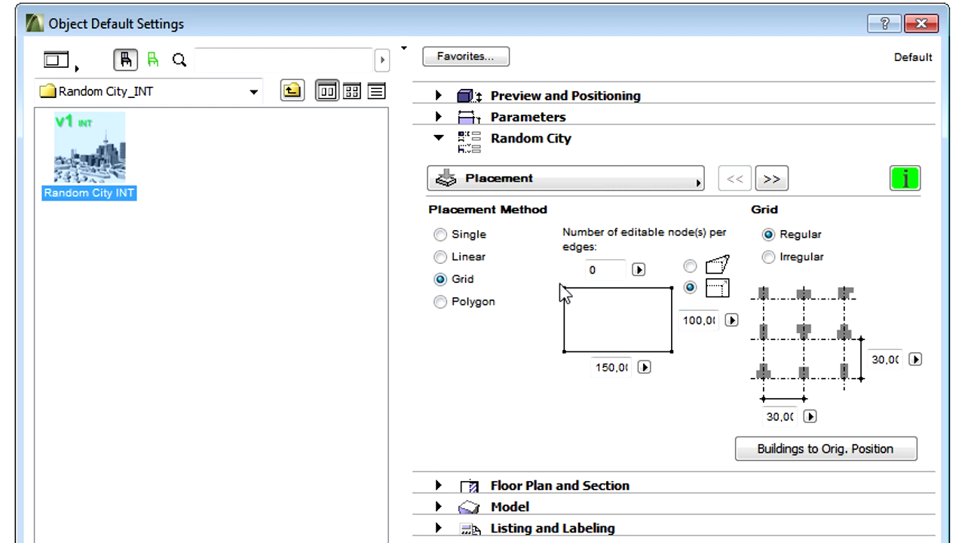
pyautogui.click(638, 270)
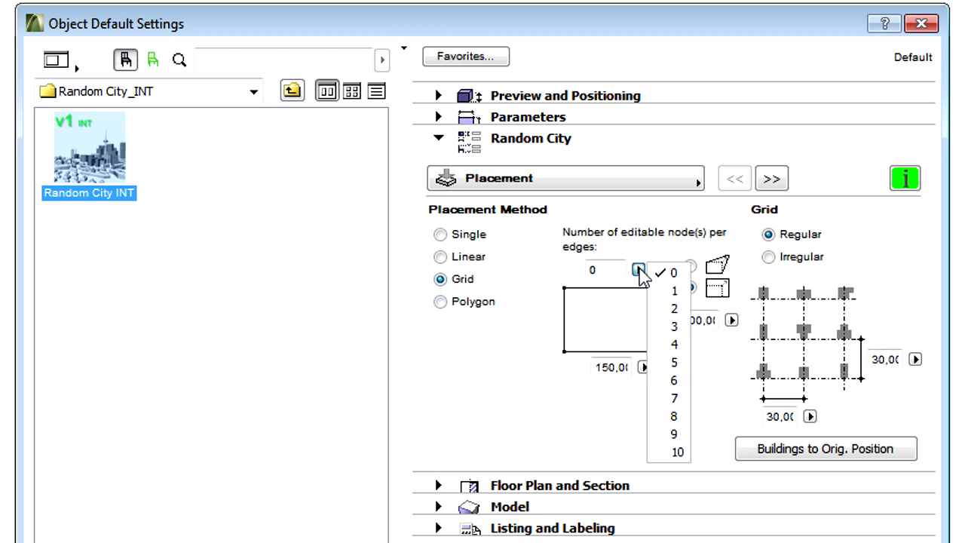
pyautogui.click(675, 326)
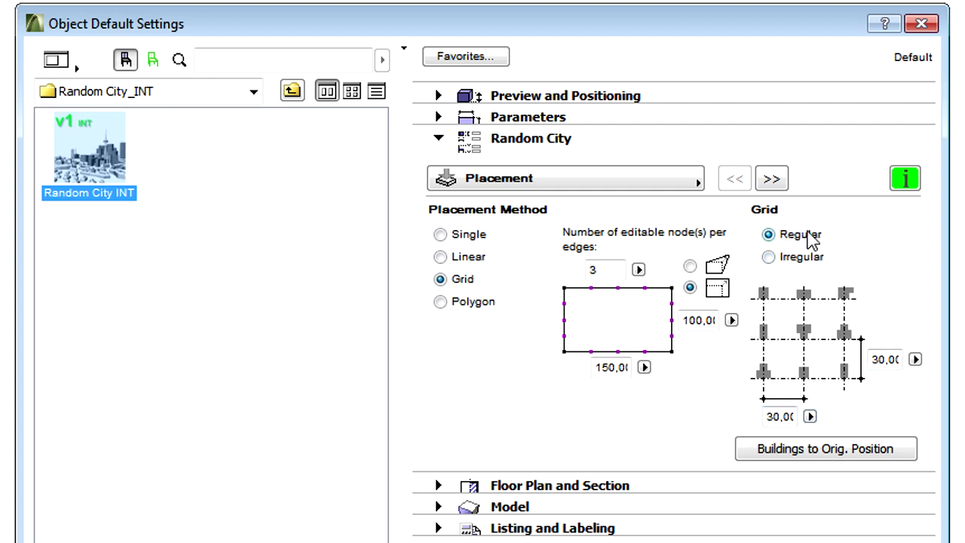
pyautogui.click(768, 257)
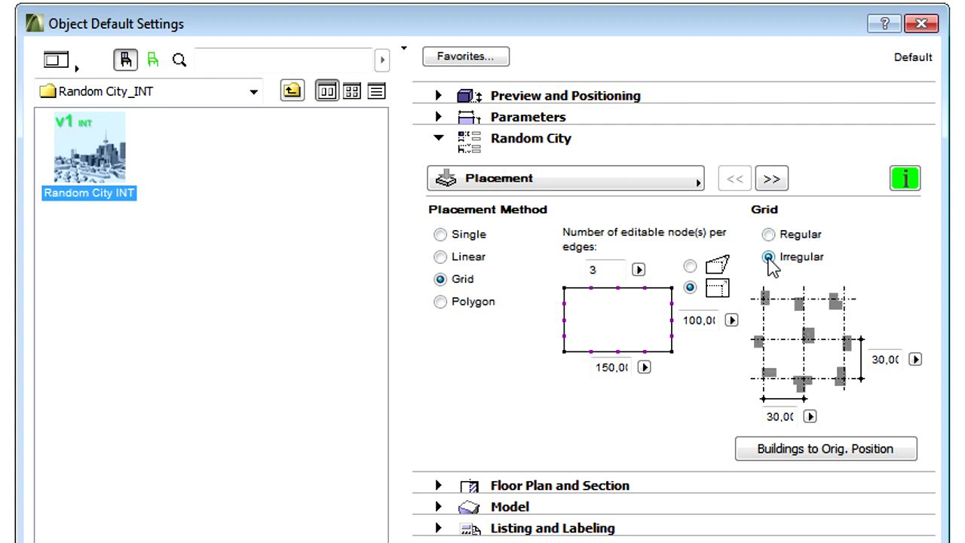
# - Set the placement method to Polygon and go to the Buildings settings
pyautogui.click(441, 301)
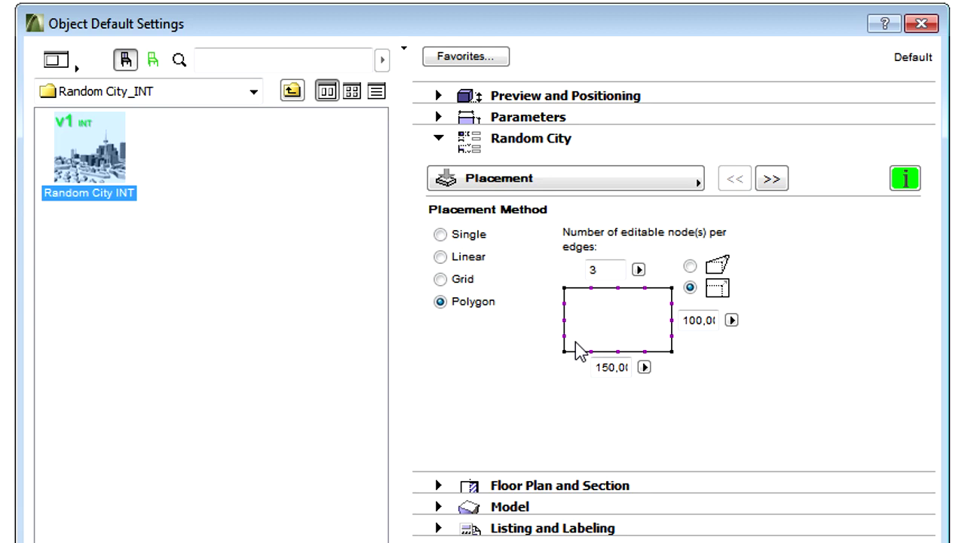
pyautogui.click(772, 181)
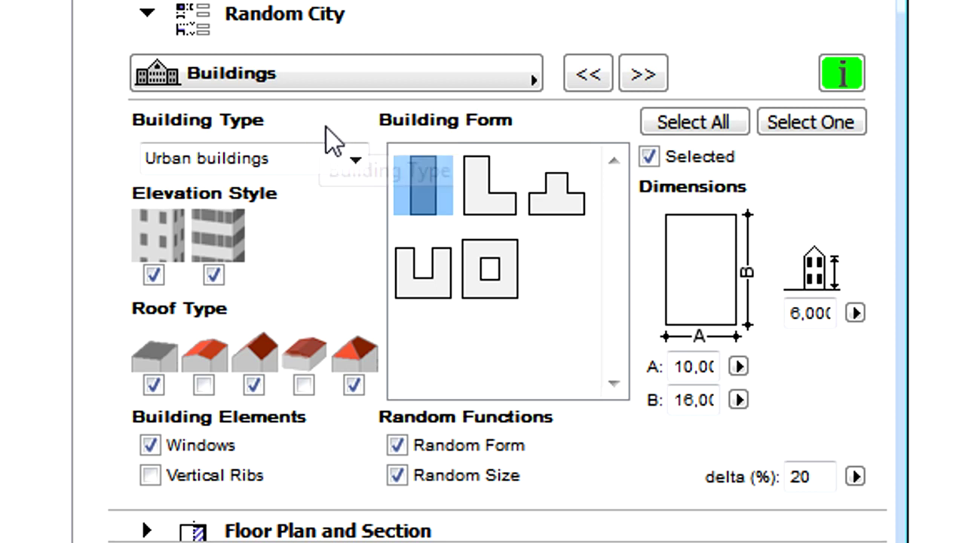
# - Try the Urban buildings and Village buildings types, and set the building type to City buildings
pyautogui.click(358, 158)
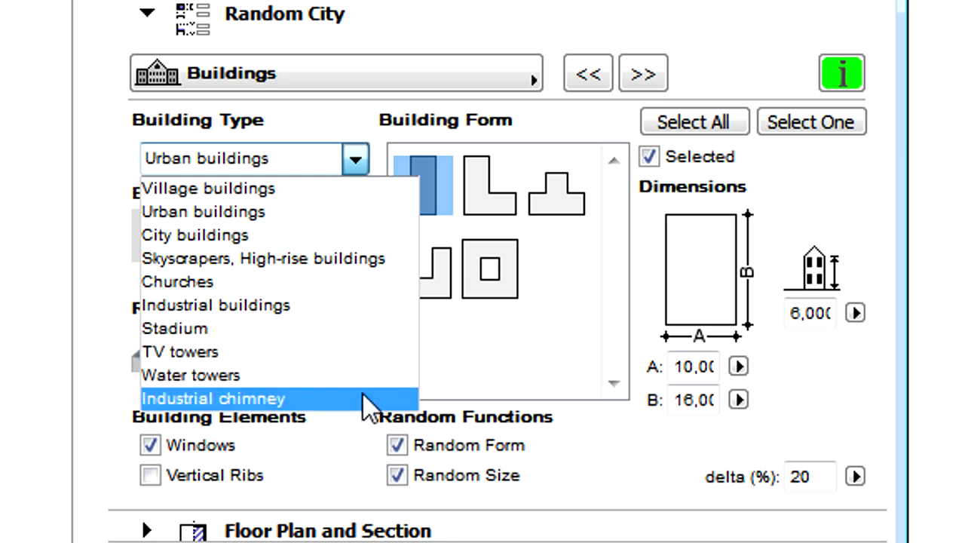
pyautogui.click(352, 211)
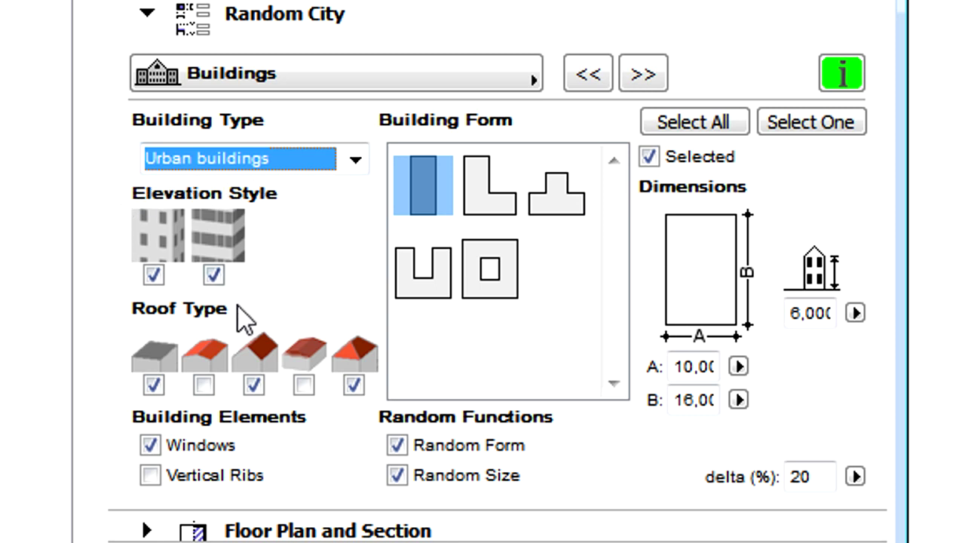
pyautogui.click(352, 160)
pyautogui.click(344, 188)
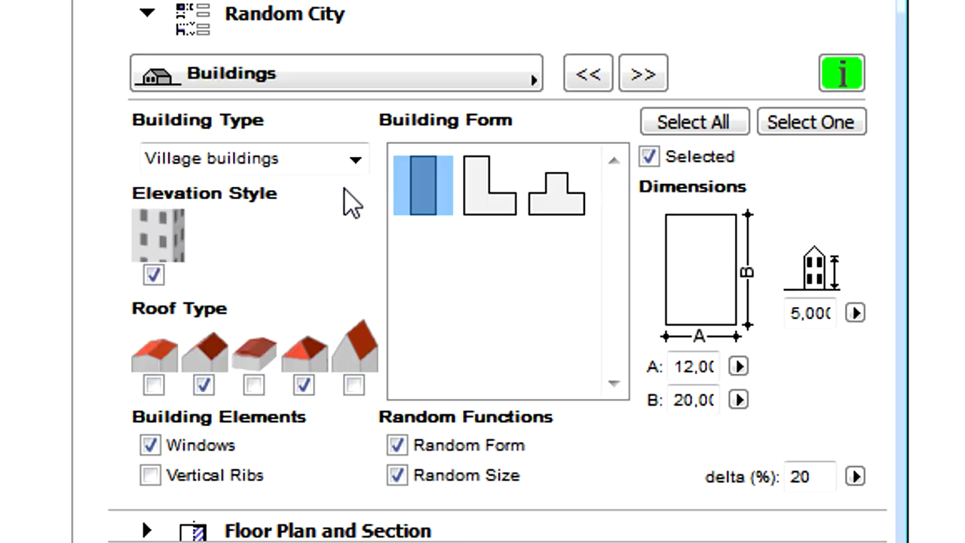
pyautogui.click(358, 160)
pyautogui.click(349, 233)
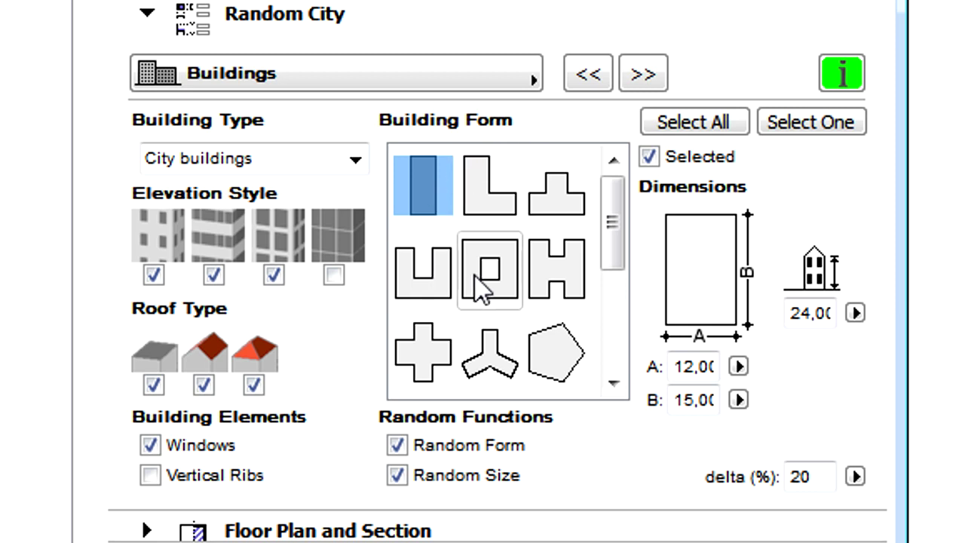
# - Include the L-shaped and T-shaped building forms, and extend the selection to all forms
pyautogui.click(489, 207)
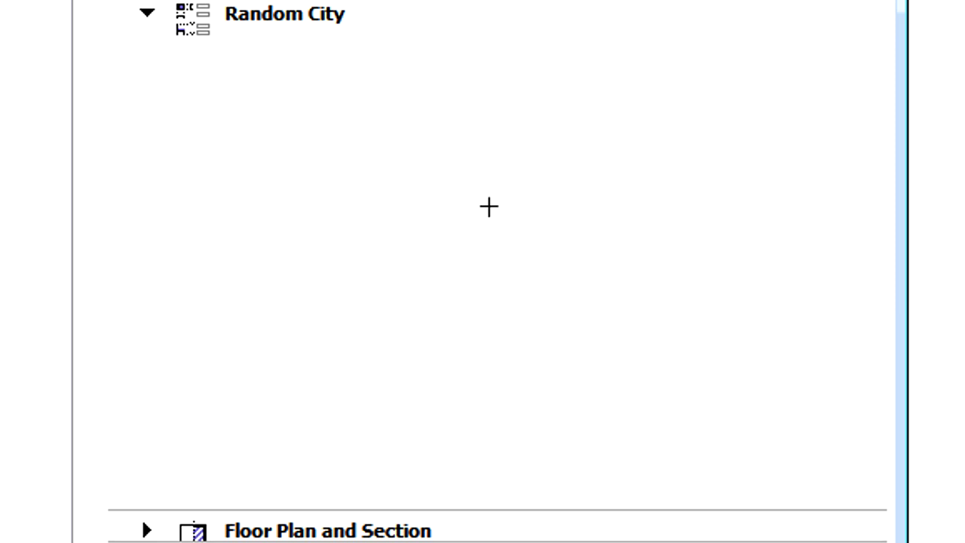
pyautogui.click(651, 159)
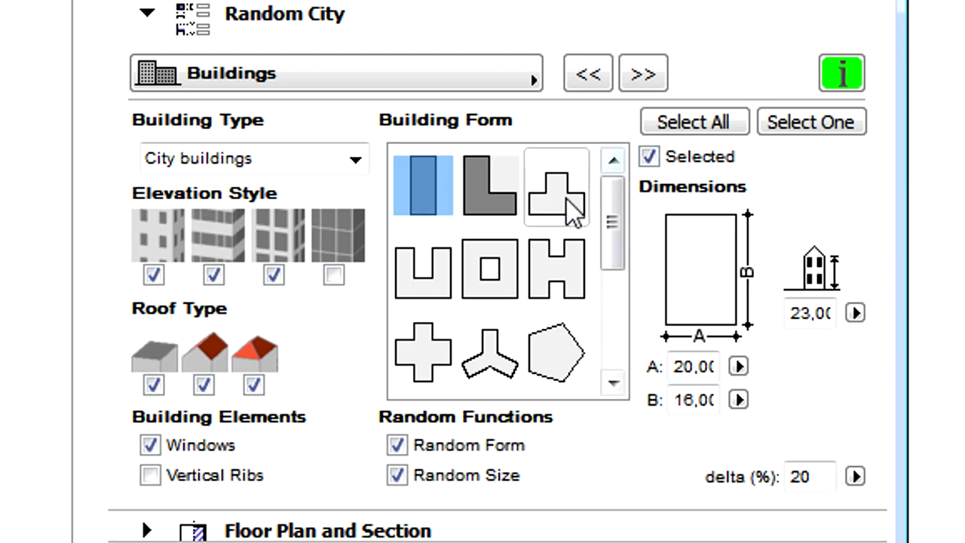
pyautogui.click(571, 208)
pyautogui.click(647, 156)
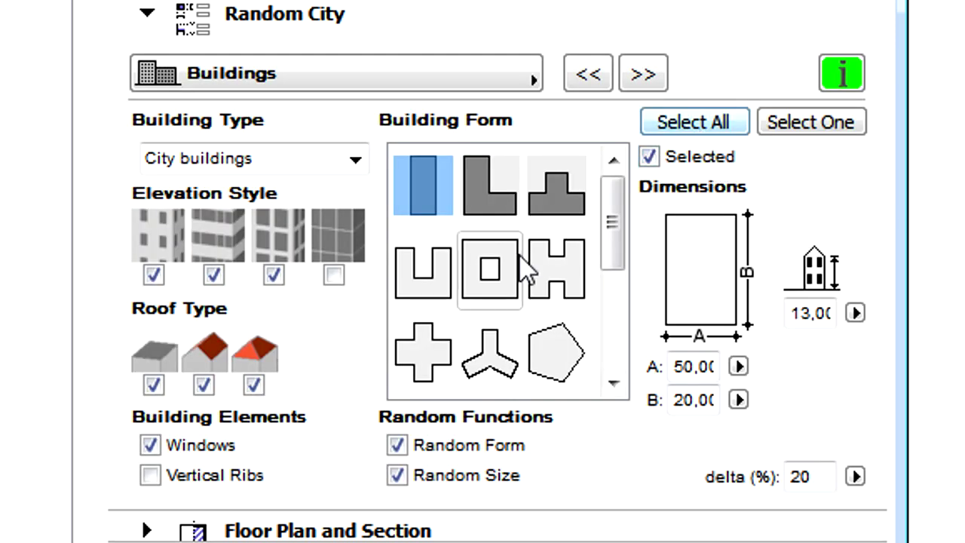
pyautogui.click(699, 136)
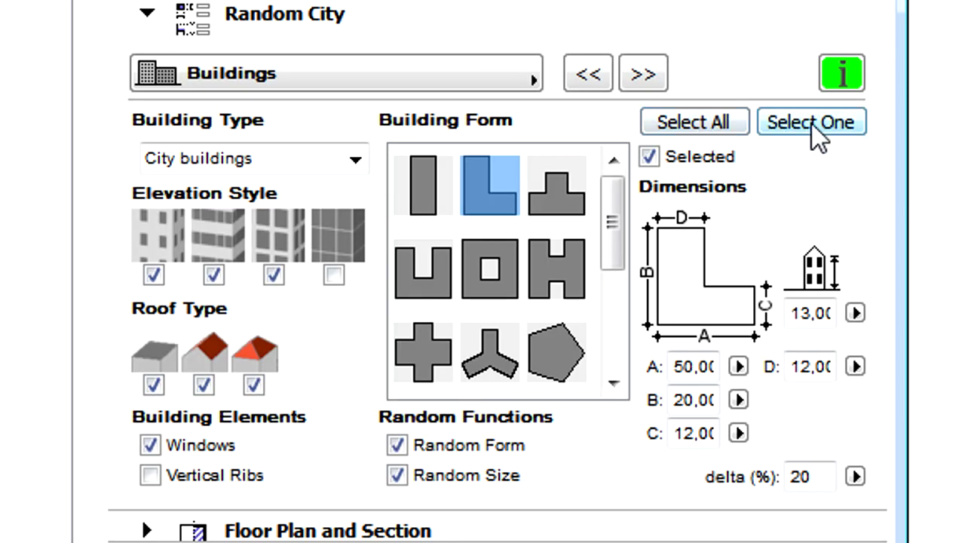
# - Reduce the building form selection to only the L-shaped form and view the available delta percentages
pyautogui.click(812, 125)
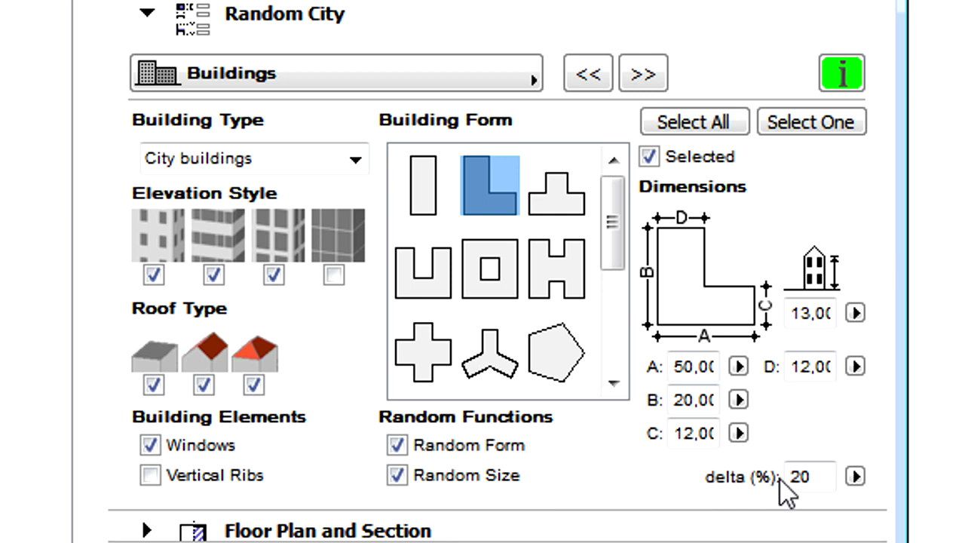
pyautogui.click(856, 476)
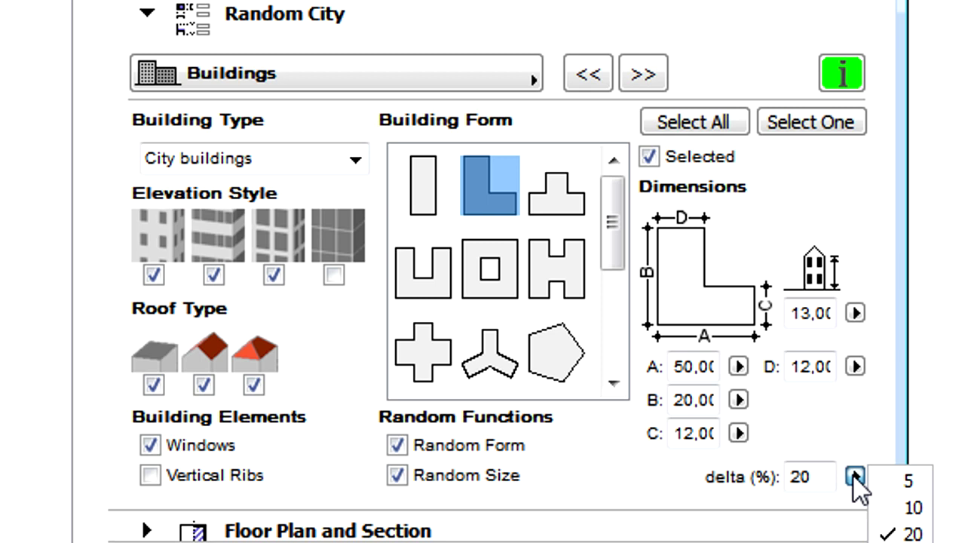
pyautogui.click(858, 441)
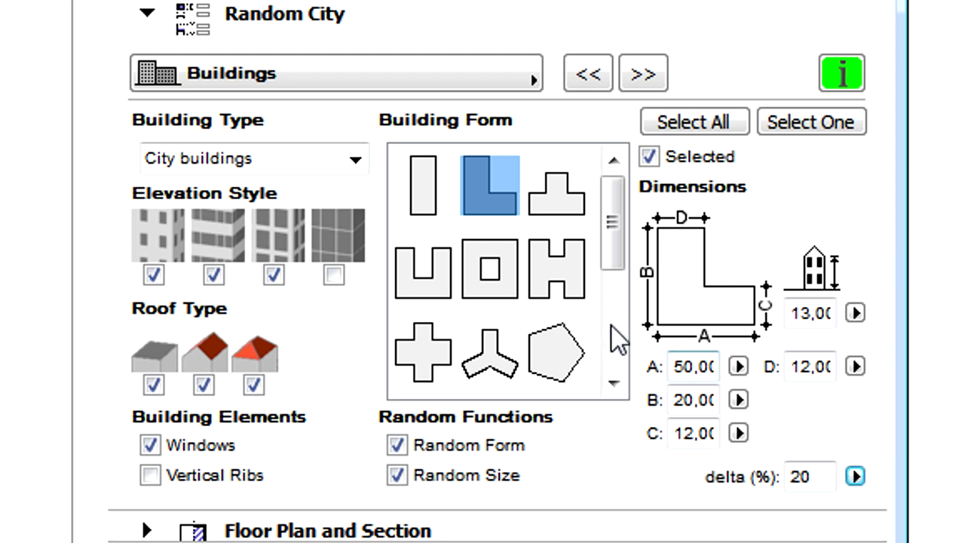
# - Add the rectangular, T-shaped, cross-shaped and pentagonal forms to the selected building forms
pyautogui.click(426, 214)
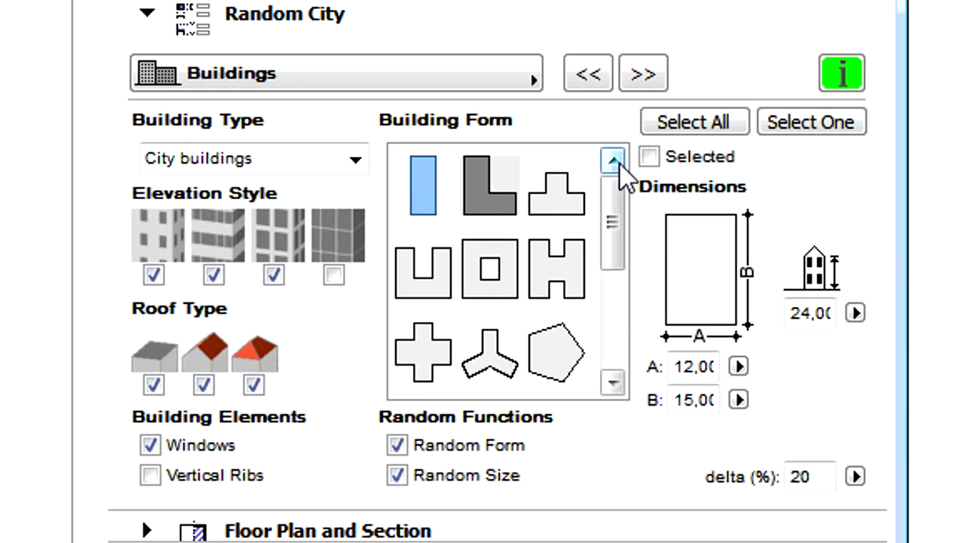
pyautogui.click(558, 205)
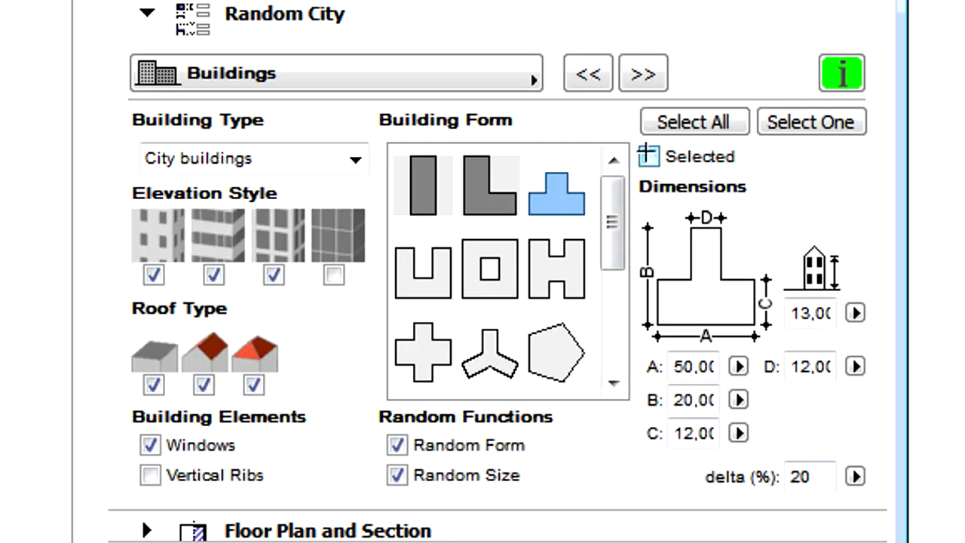
pyautogui.click(649, 156)
pyautogui.click(424, 348)
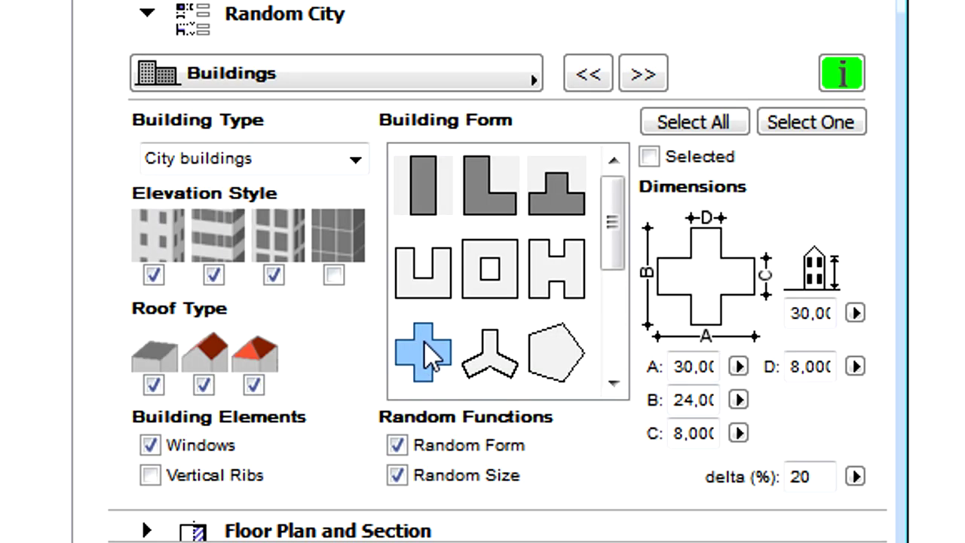
pyautogui.click(650, 157)
pyautogui.click(558, 353)
pyautogui.click(650, 157)
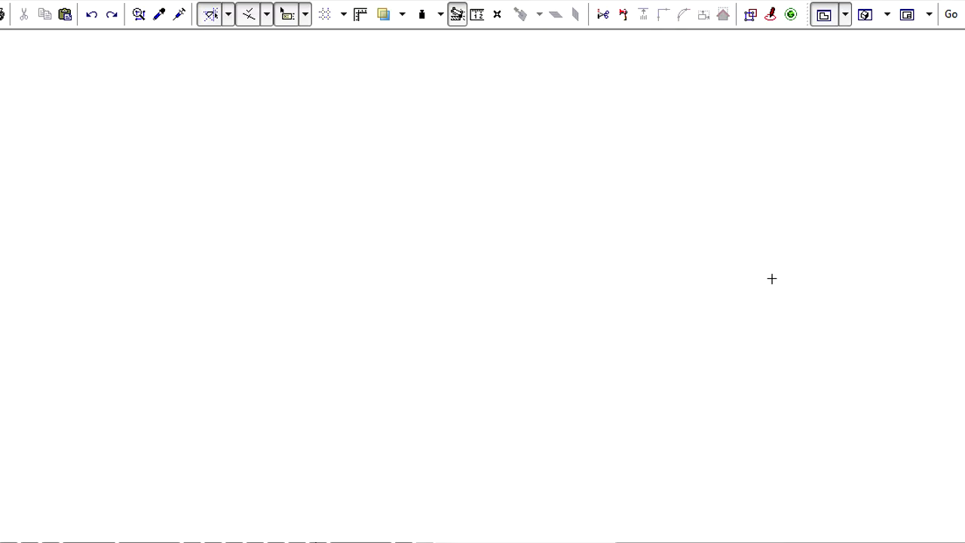
# - Place four single buildings side by side on the floor plan and show them in 3D
pyautogui.click(188, 259)
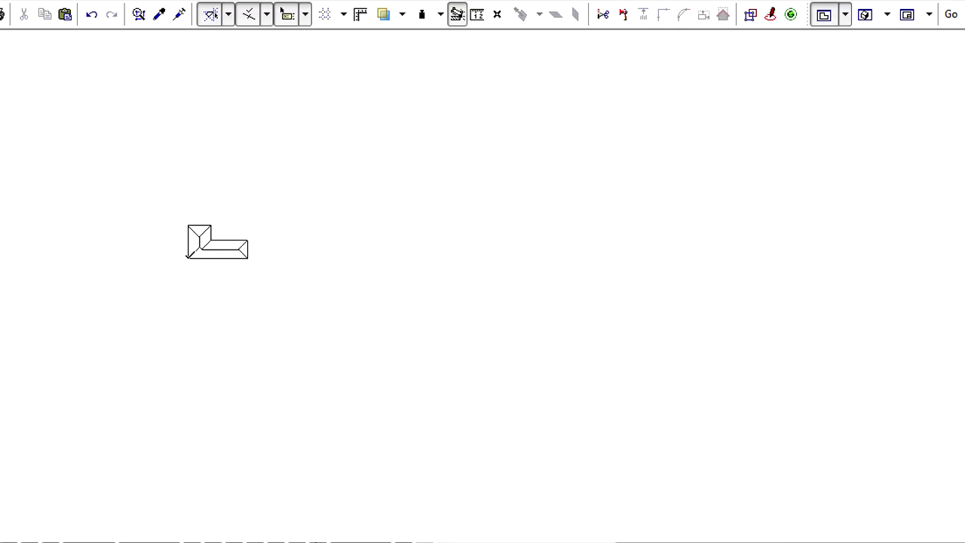
pyautogui.click(335, 253)
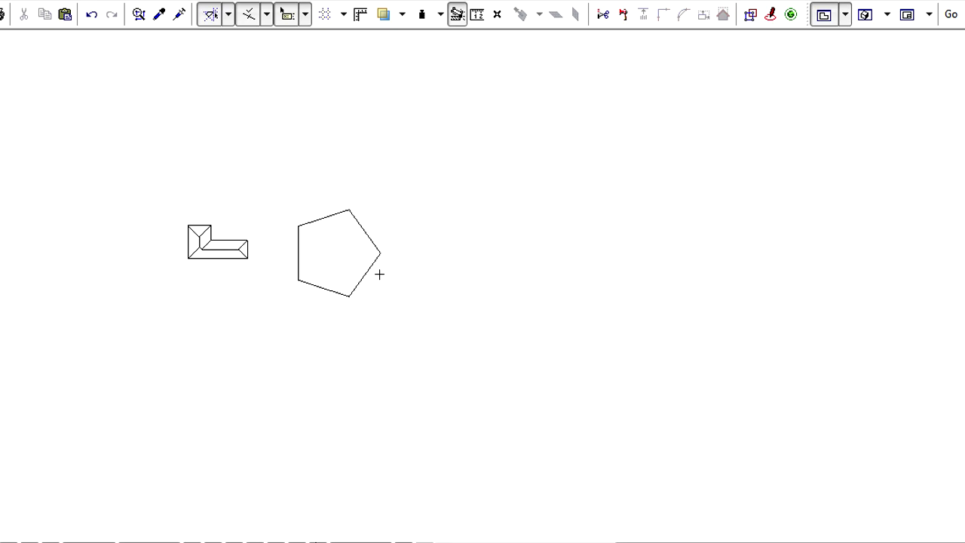
pyautogui.click(480, 298)
pyautogui.click(642, 282)
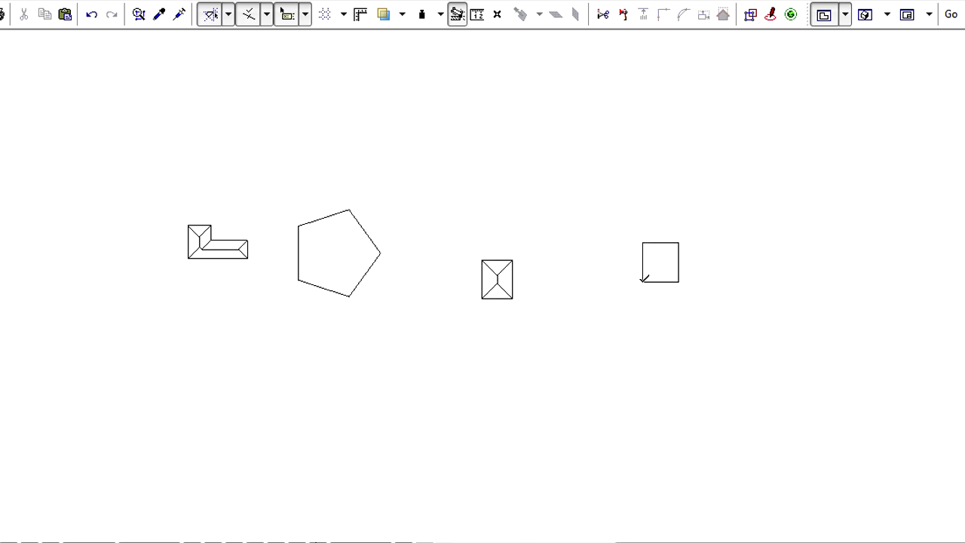
pyautogui.press('F3')
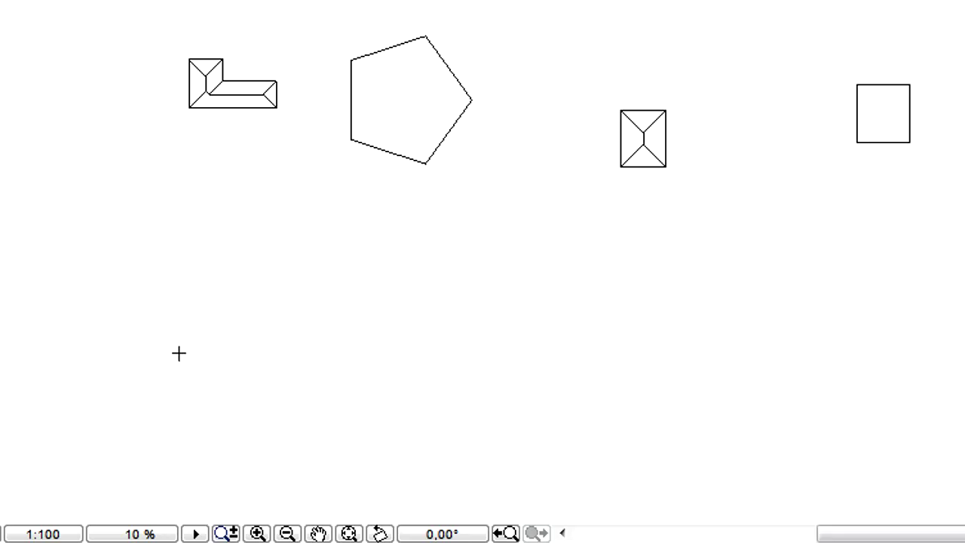
# - Place a linear row, a grid and a closed rectangular block of buildings on the floor plan, and show the layout in 3D
pyautogui.click(169, 339)
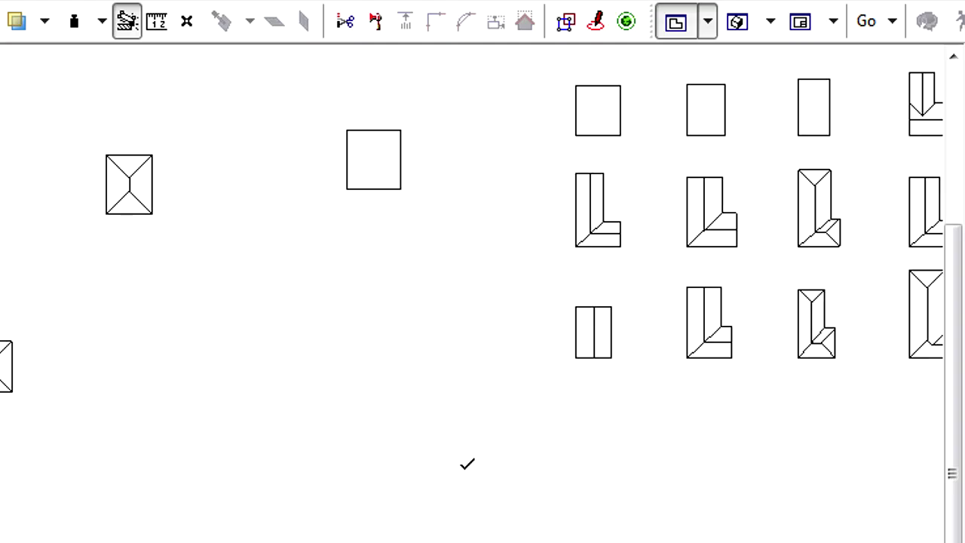
pyautogui.moveTo(546, 434); pyautogui.dragTo(389, 452, button='middle')
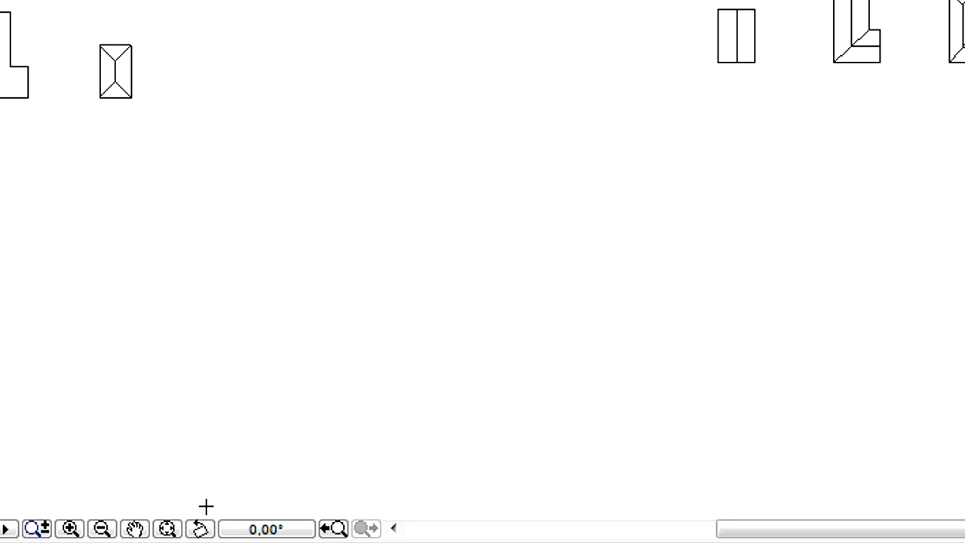
pyautogui.click(202, 506)
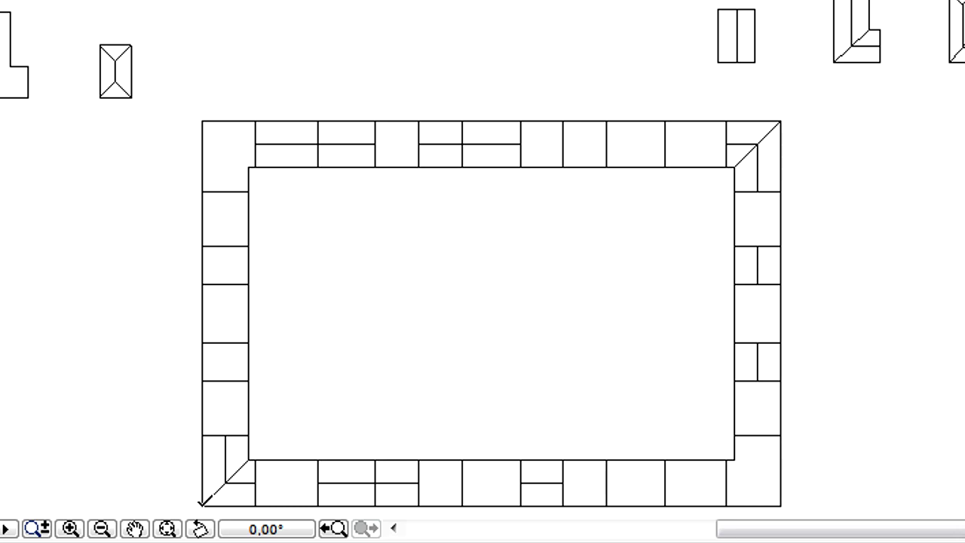
pyautogui.press('F3')
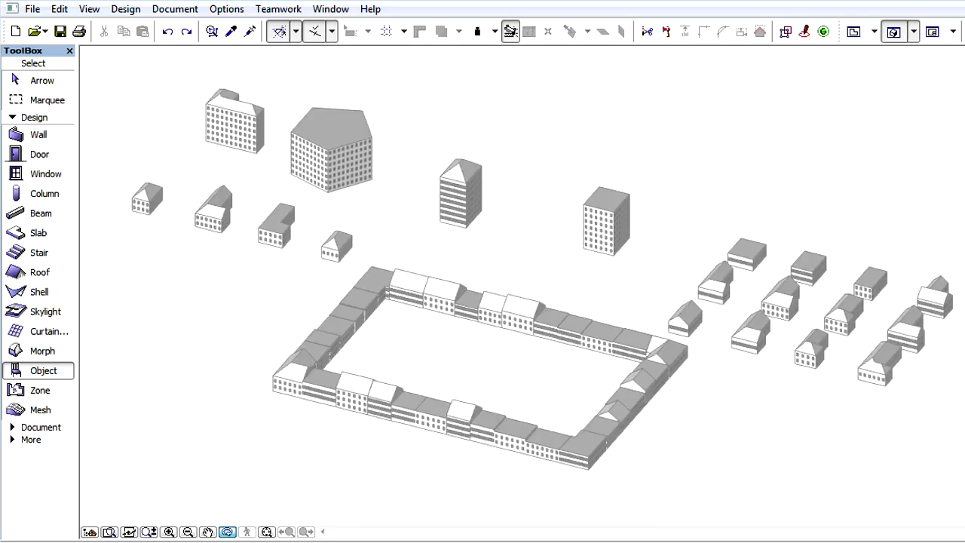
# - Back on the floor plan, enable Editable Placement Line for the linear row of four buildings
pyautogui.press('F2')
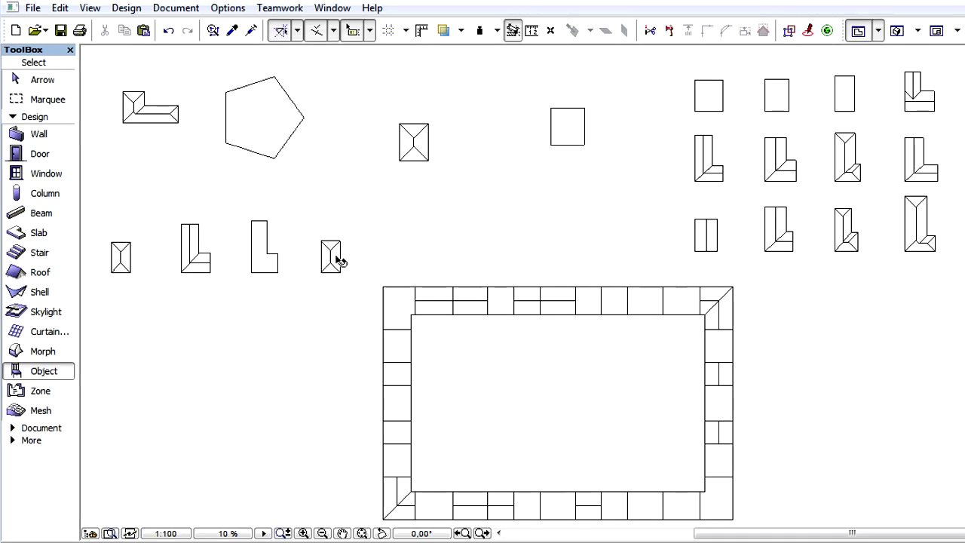
pyautogui.doubleClick(336, 260)
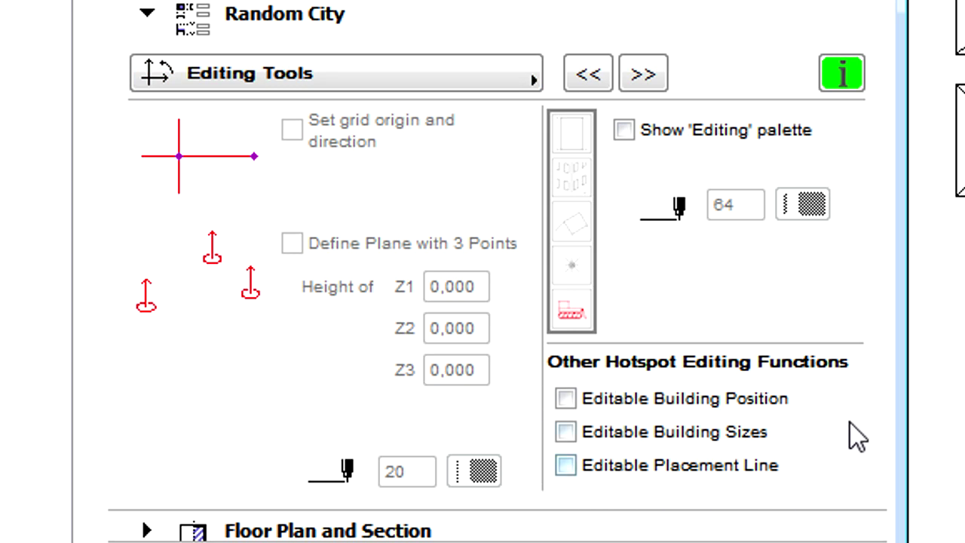
pyautogui.click(565, 467)
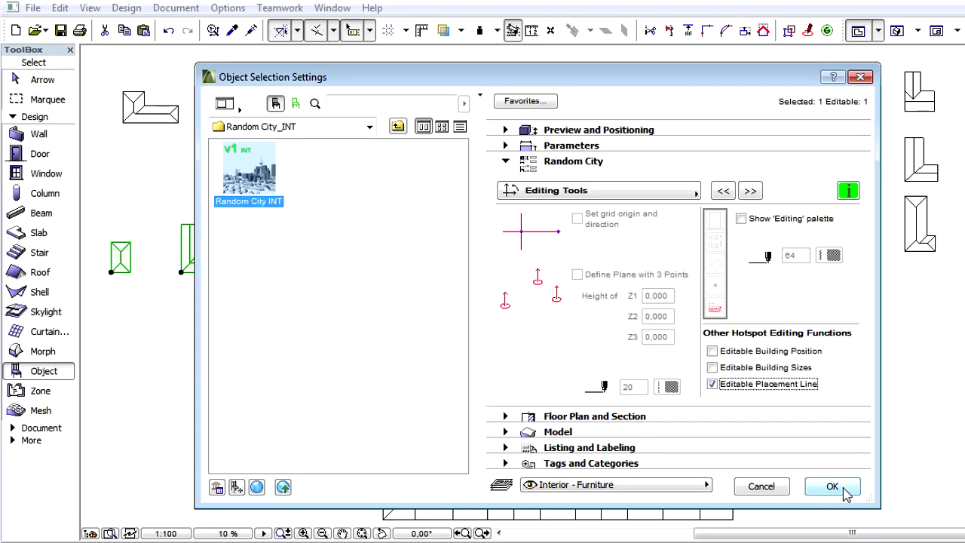
pyautogui.click(850, 487)
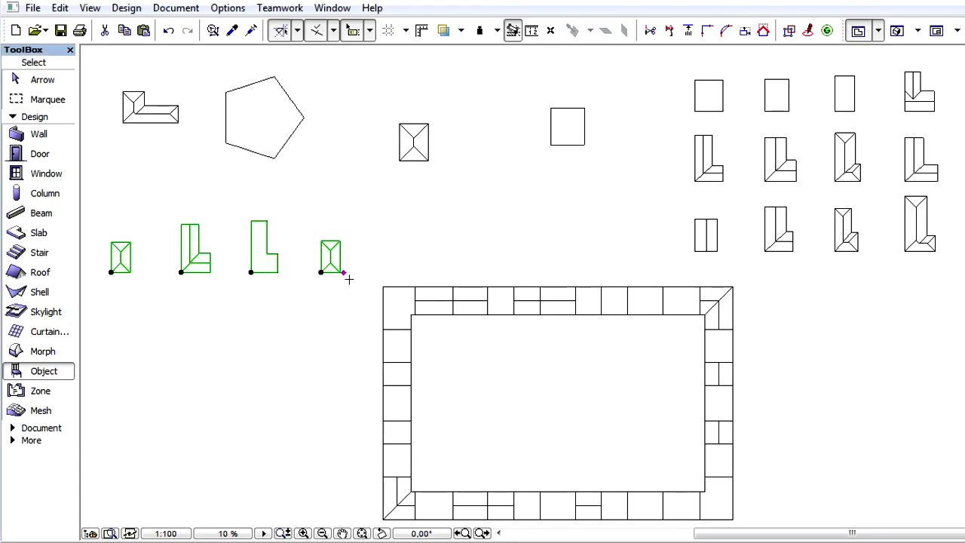
# - Extend the linear row's placement line eastward at a slight upward slant to hold seven buildings, and show the row in 3D
pyautogui.click(343, 271)
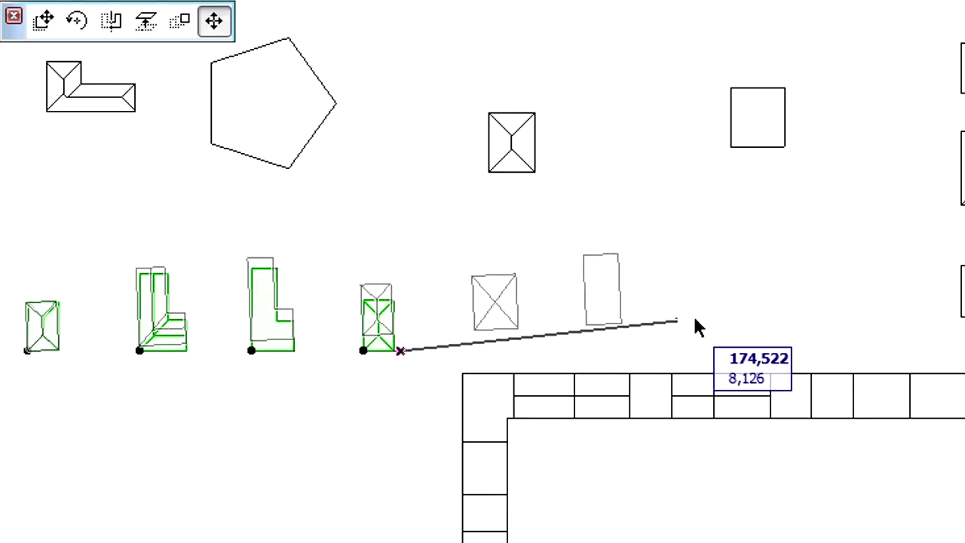
pyautogui.click(738, 317)
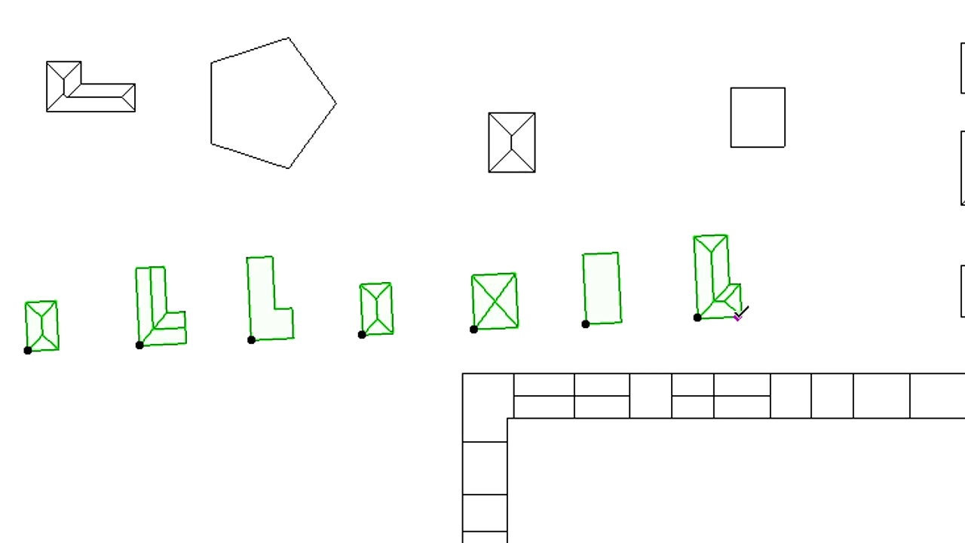
pyautogui.press('F3')
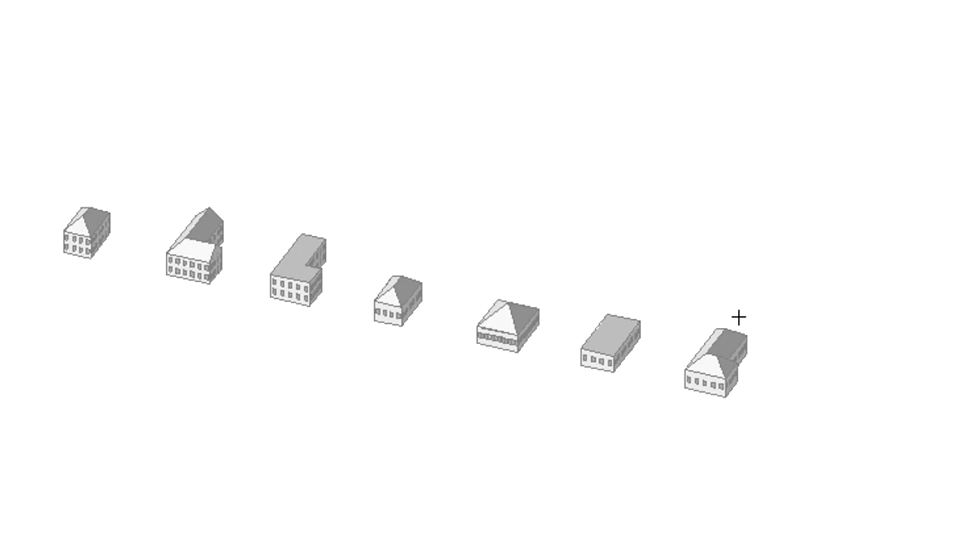
# - Raise the far end of the row's placement line by about 27.4 in 3D so the buildings follow the slope
pyautogui.click(720, 395)
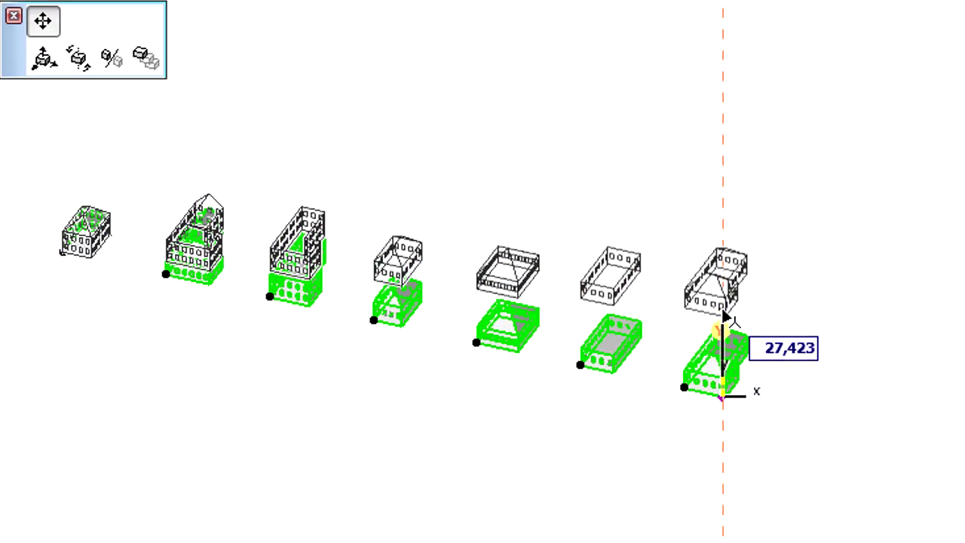
pyautogui.click(724, 316)
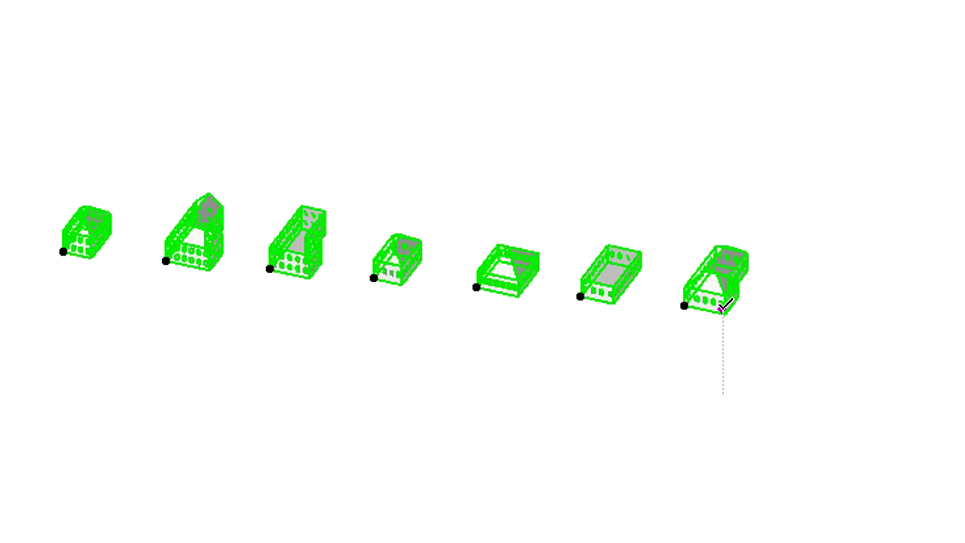
pyautogui.keyDown('shift'); pyautogui.moveTo(747, 360); pyautogui.dragTo(803, 206, button='middle'); pyautogui.keyUp('shift')
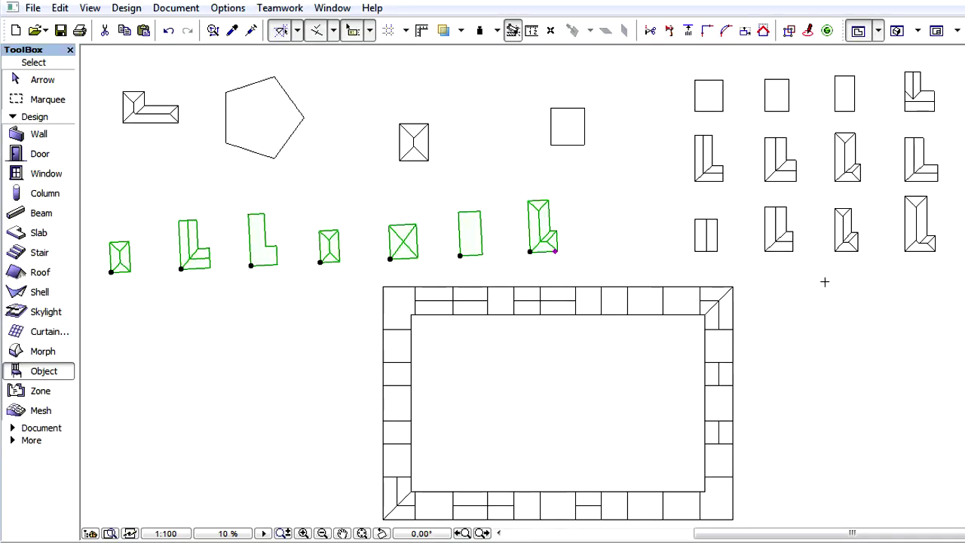
# - Enable Editable Building Position for the row, and shift the third building north and the fourth building southwest on the floor plan
pyautogui.hotkey('ctrl', 't')
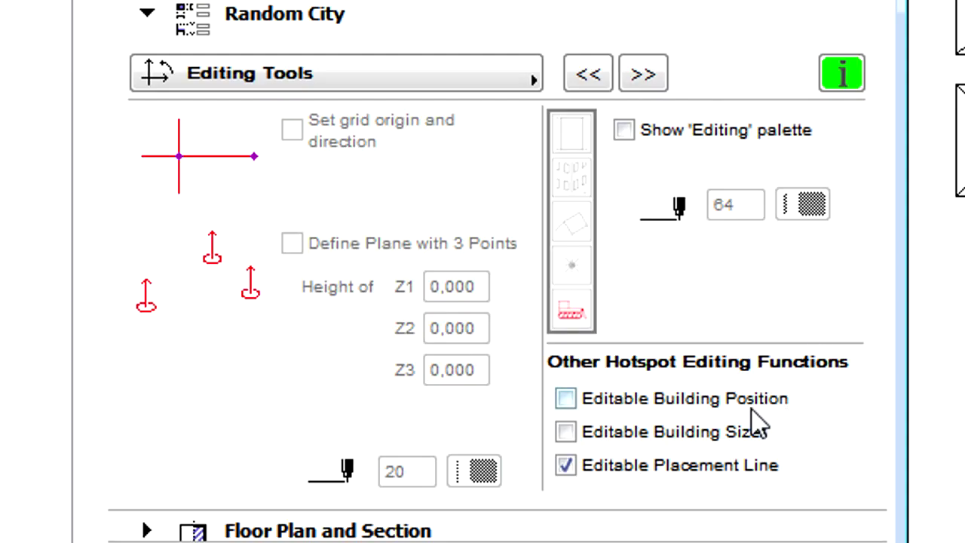
pyautogui.click(565, 399)
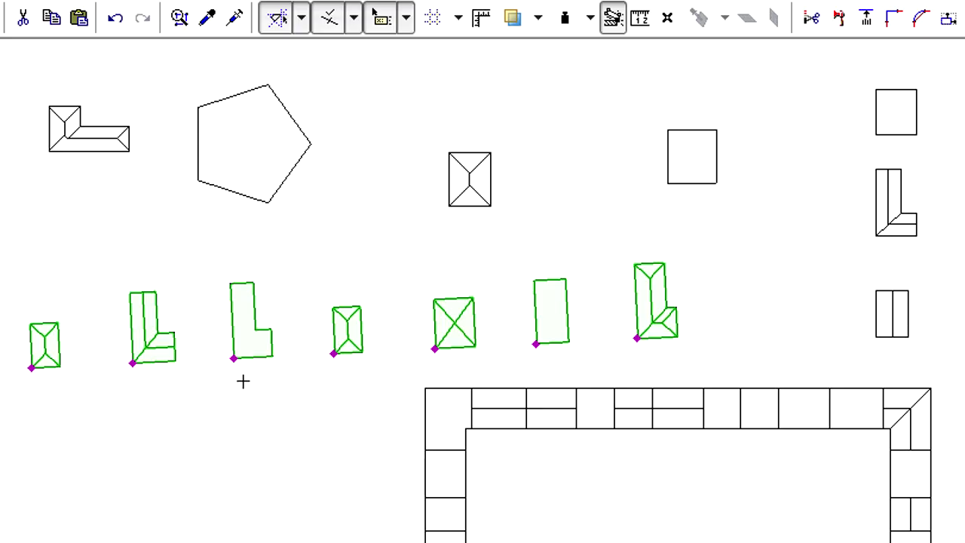
pyautogui.click(233, 355)
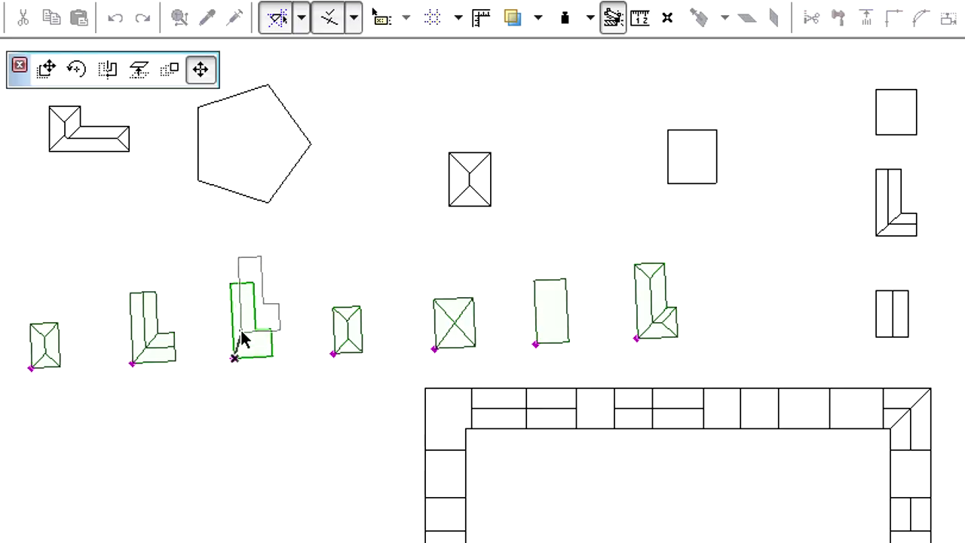
pyautogui.click(240, 332)
pyautogui.click(332, 355)
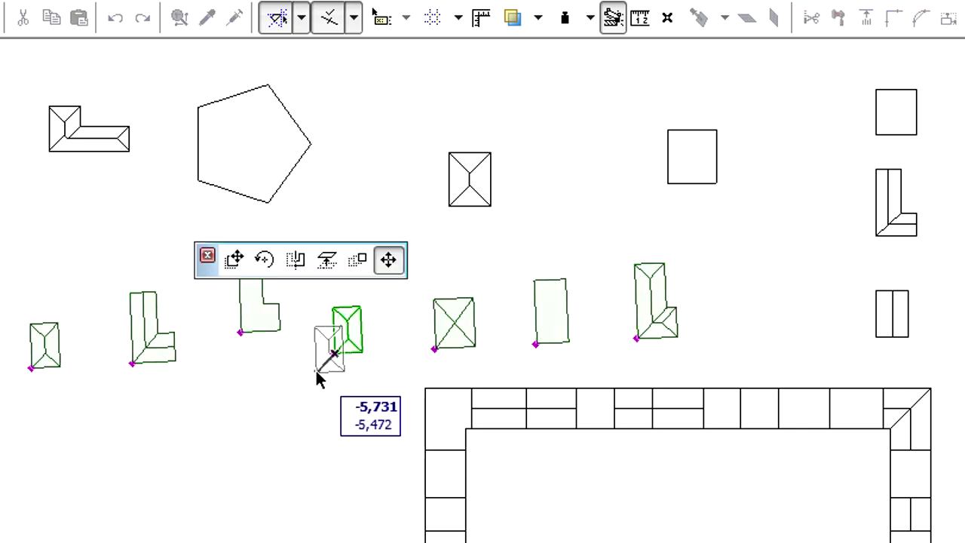
pyautogui.click(316, 370)
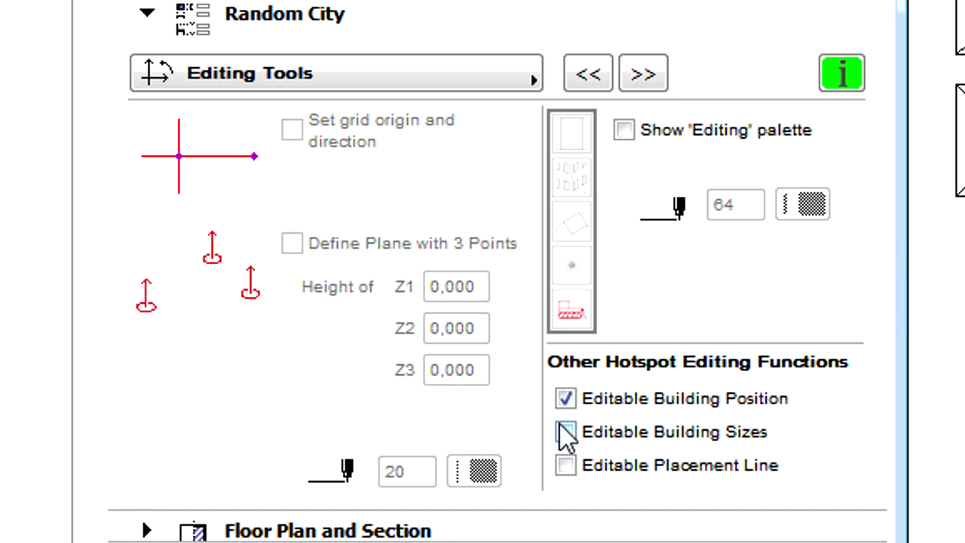
# - Enable Editable Building Sizes for the row and enlarge both wings of the second, L-shaped building on the floor plan
pyautogui.click(565, 431)
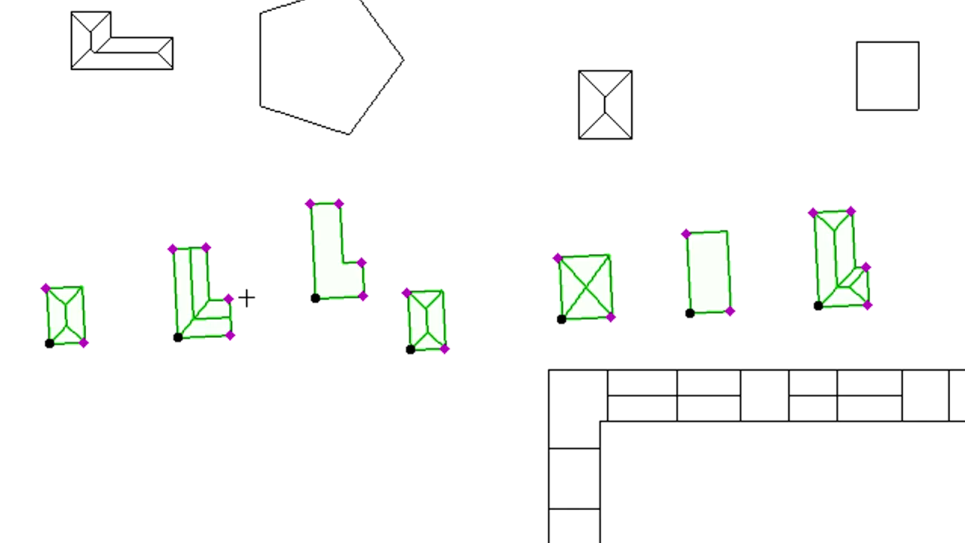
pyautogui.moveTo(229, 299); pyautogui.dragTo(230, 282)
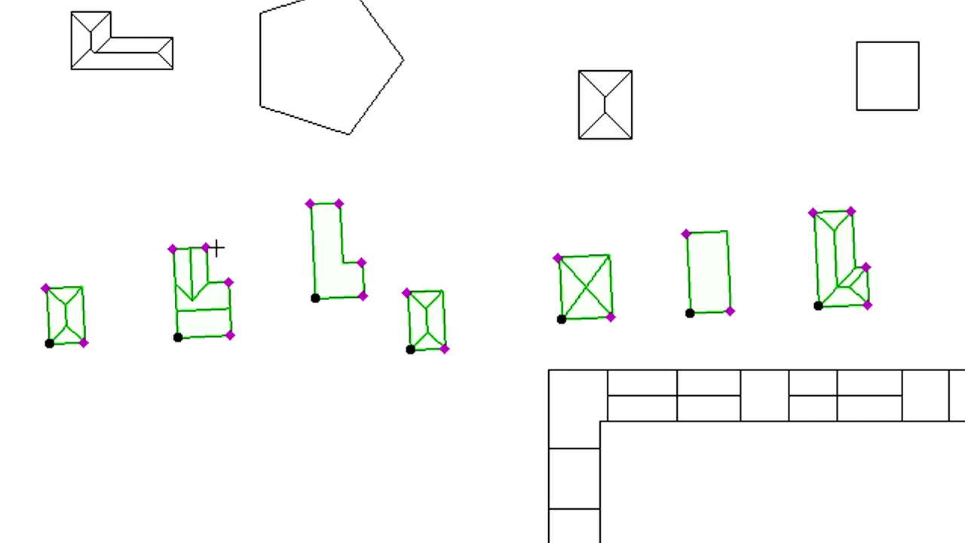
pyautogui.moveTo(216, 248); pyautogui.dragTo(221, 248)
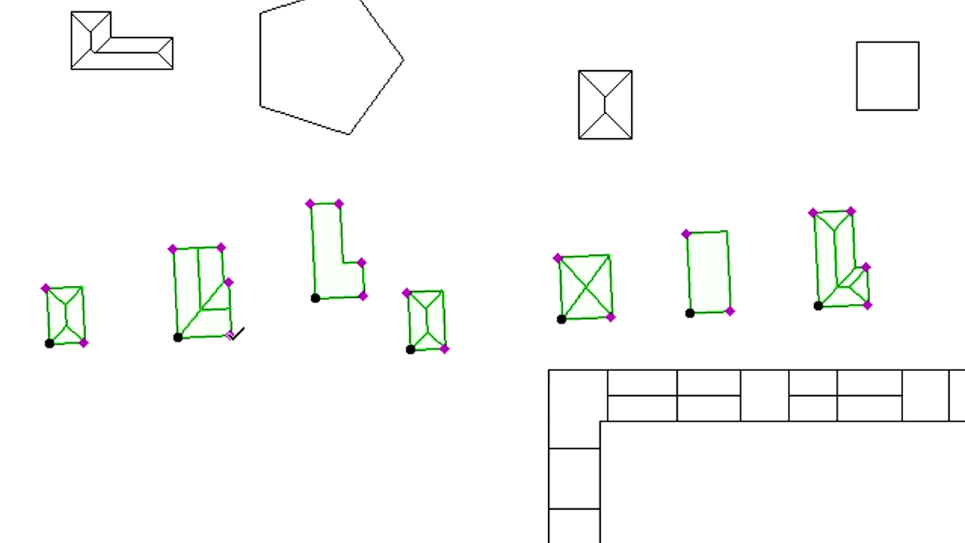
pyautogui.moveTo(231, 334); pyautogui.dragTo(279, 335)
pyautogui.moveTo(173, 248); pyautogui.dragTo(171, 219)
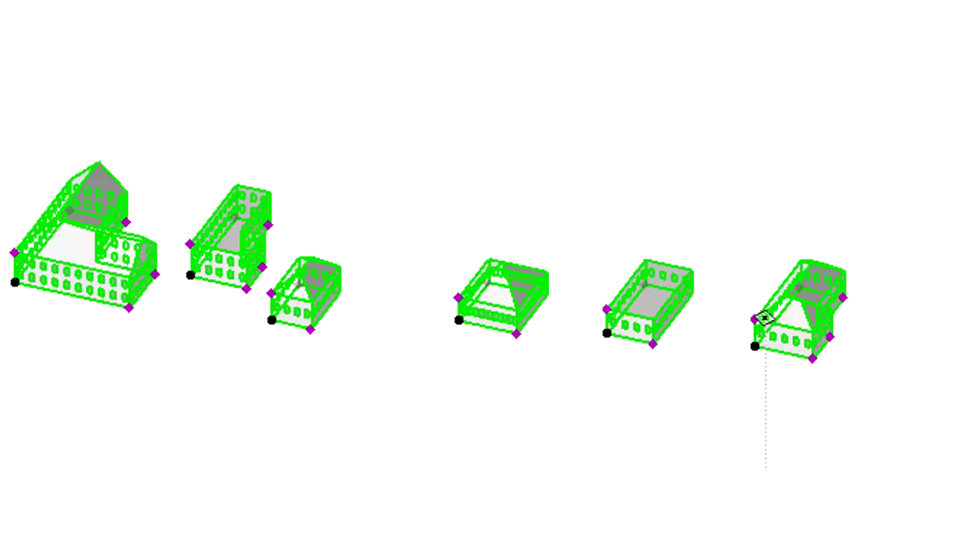
# - In 3D, increase the last building's height, make the fifth building taller and wider, and widen the fourth building
pyautogui.click(754, 319)
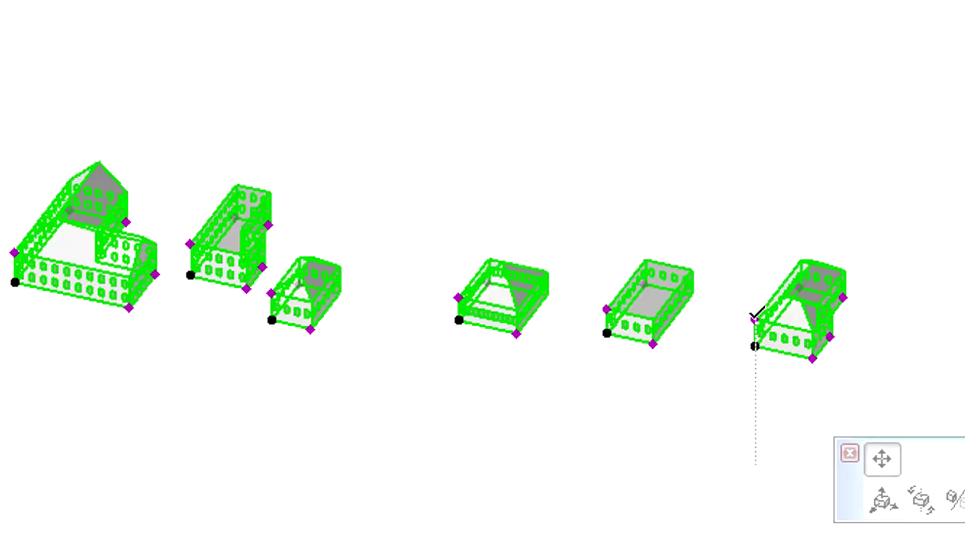
pyautogui.click(754, 298)
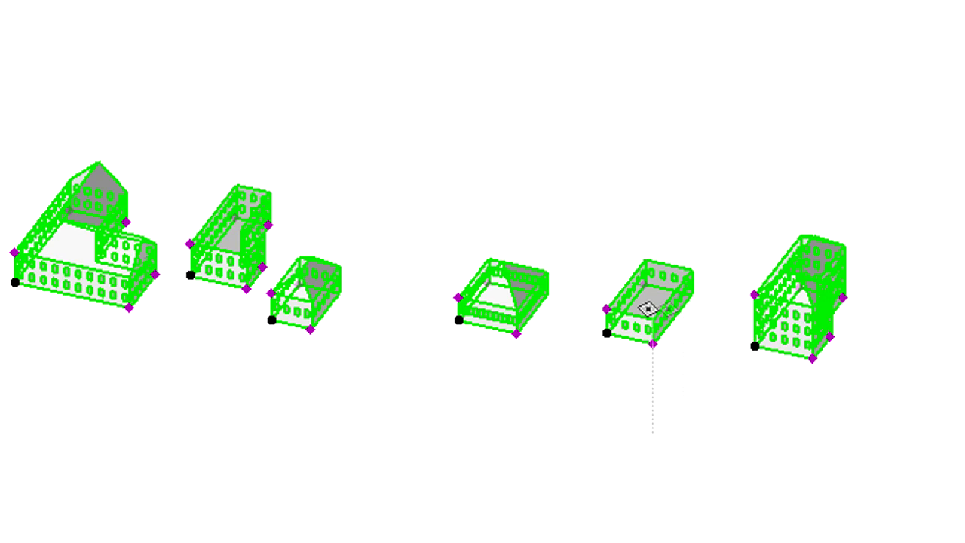
pyautogui.click(457, 295)
pyautogui.click(458, 284)
pyautogui.click(516, 335)
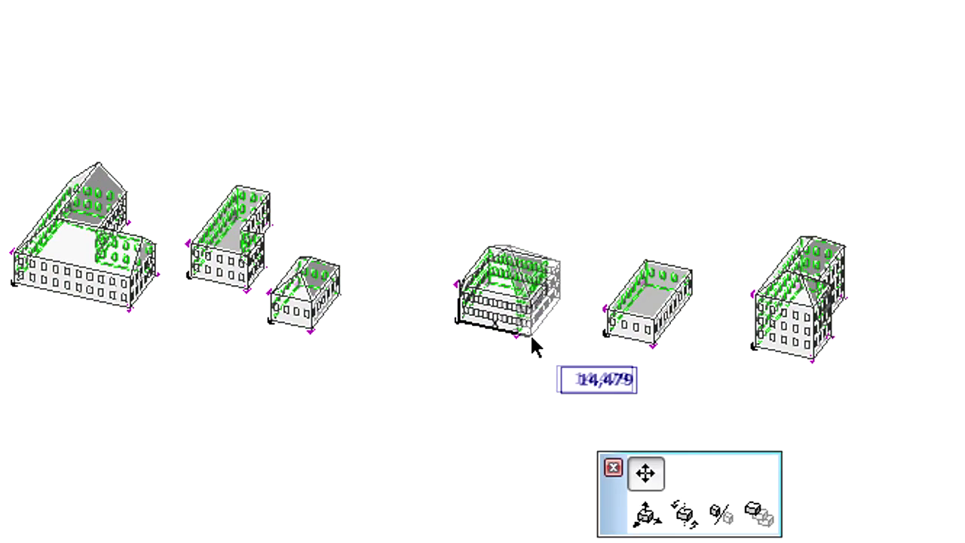
pyautogui.click(538, 337)
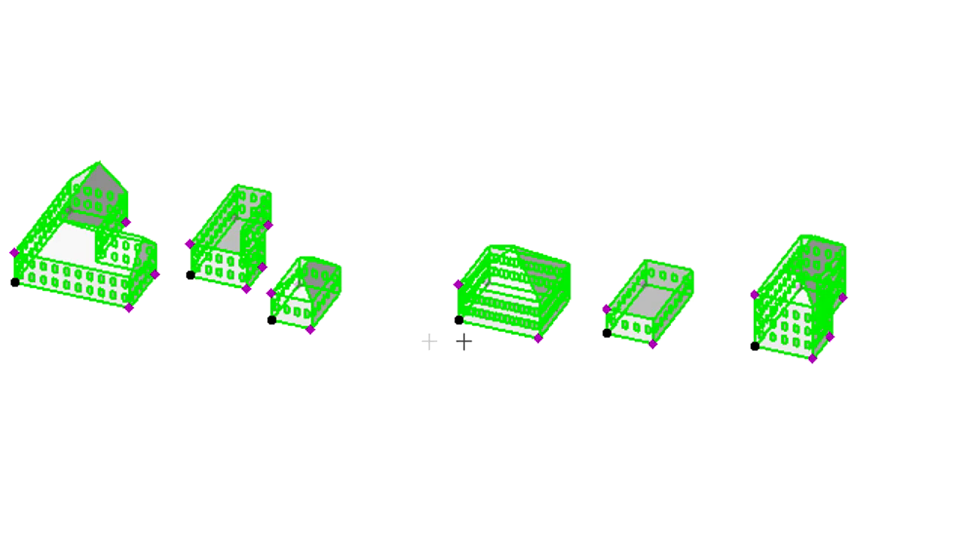
pyautogui.click(310, 330)
pyautogui.click(336, 336)
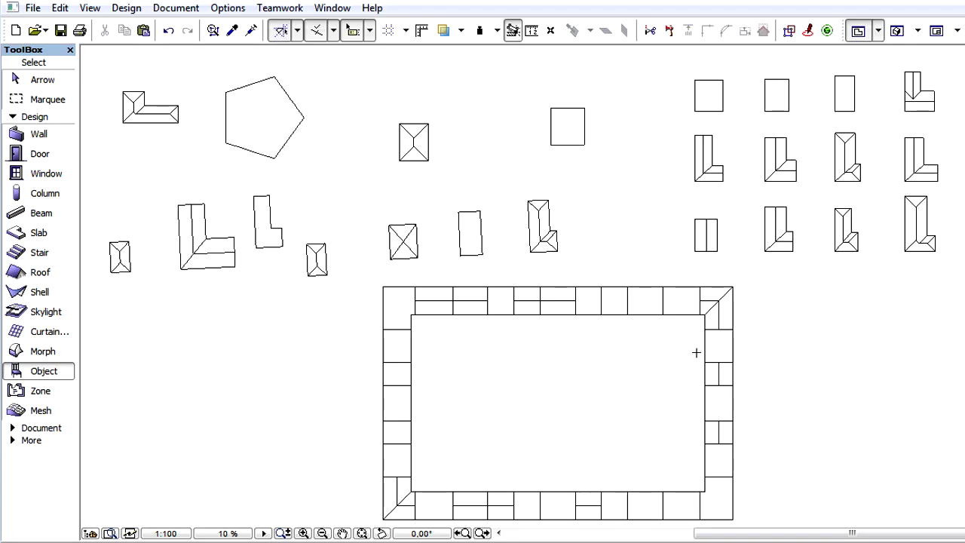
# - On the floor plan, enable Editable Area Polygon for the building grid and pull three nodes of its east boundary outward
pyautogui.click(768, 276)
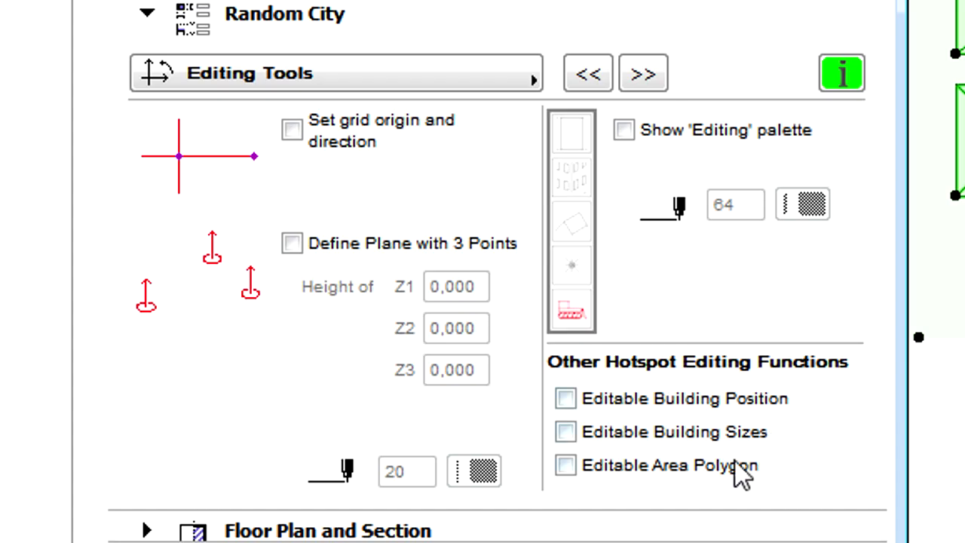
pyautogui.click(709, 473)
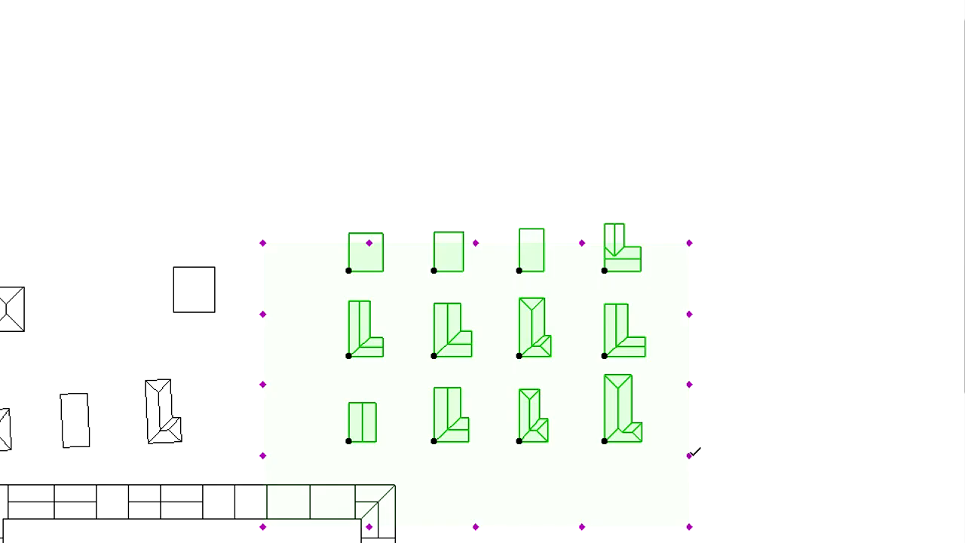
pyautogui.moveTo(689, 455); pyautogui.dragTo(747, 446)
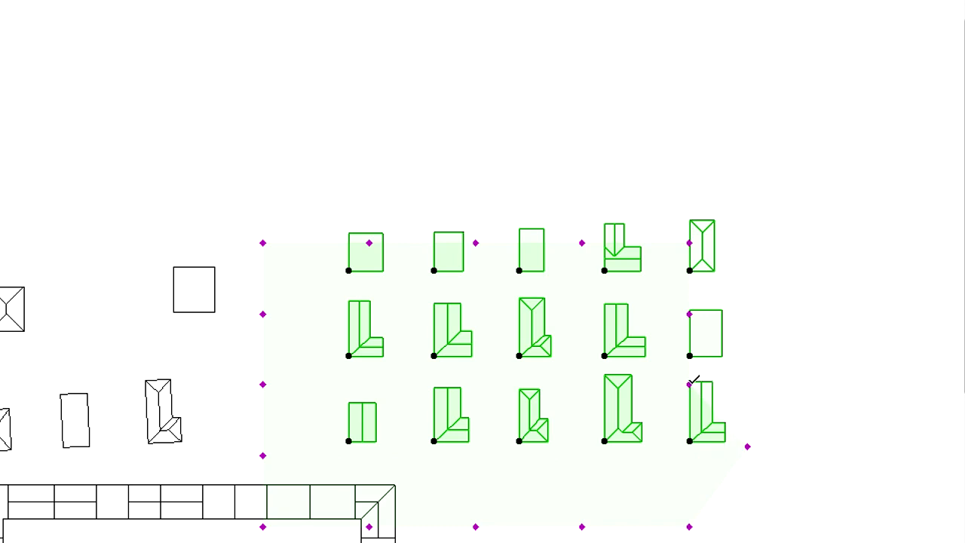
pyautogui.moveTo(690, 384); pyautogui.dragTo(752, 321)
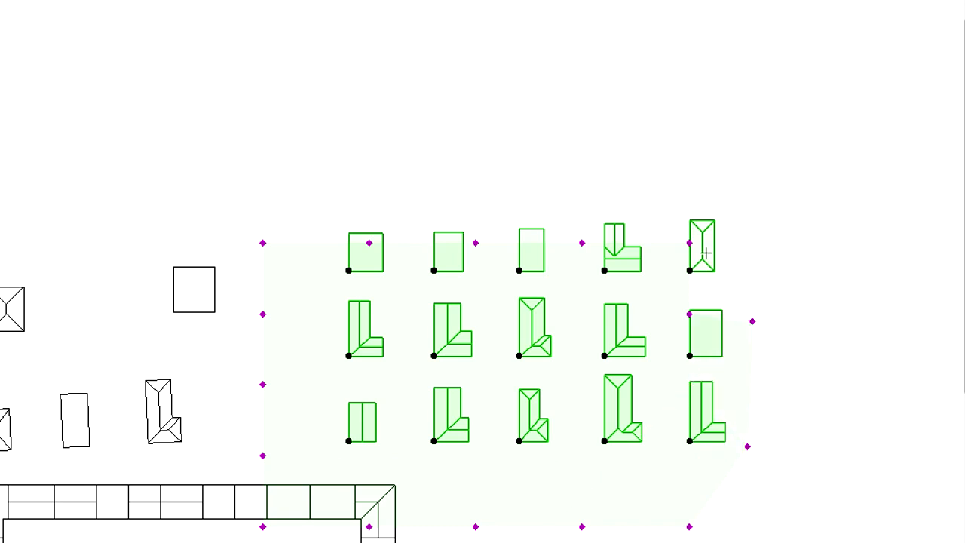
pyautogui.click(689, 314)
pyautogui.click(752, 221)
# - Pull the nodes along the grid area's north boundary outward into an arched outline to enlarge the building area
pyautogui.click(689, 241)
pyautogui.click(662, 155)
pyautogui.click(582, 243)
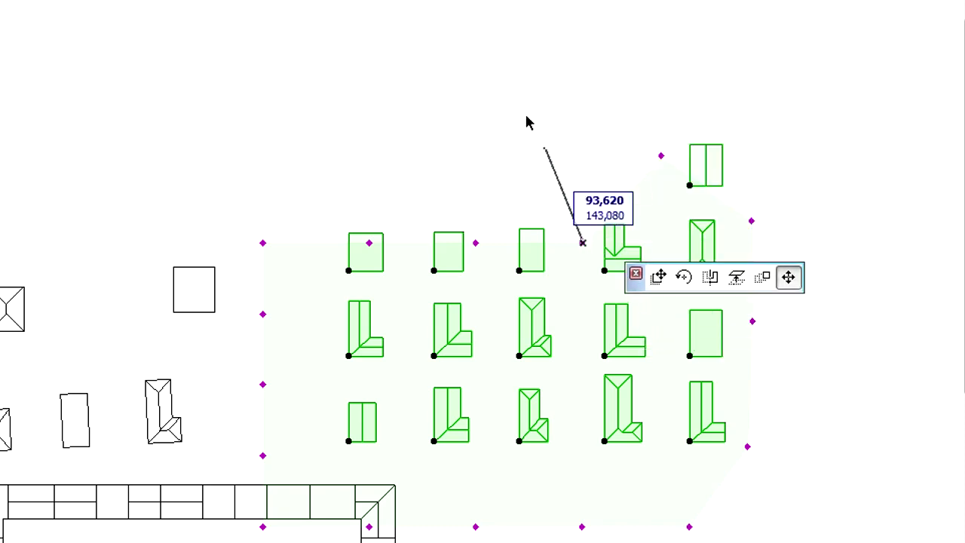
pyautogui.click(525, 117)
pyautogui.click(475, 243)
pyautogui.click(422, 85)
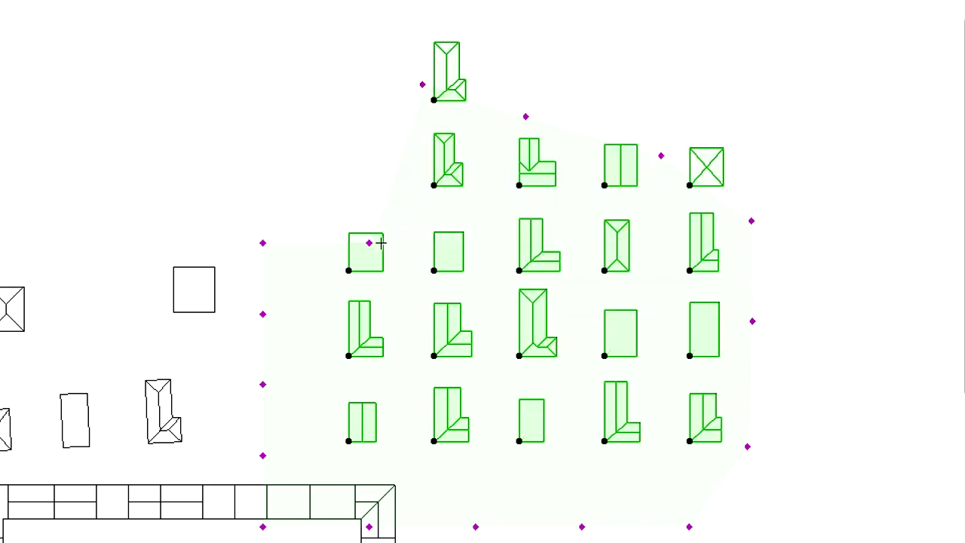
pyautogui.click(369, 242)
pyautogui.click(299, 139)
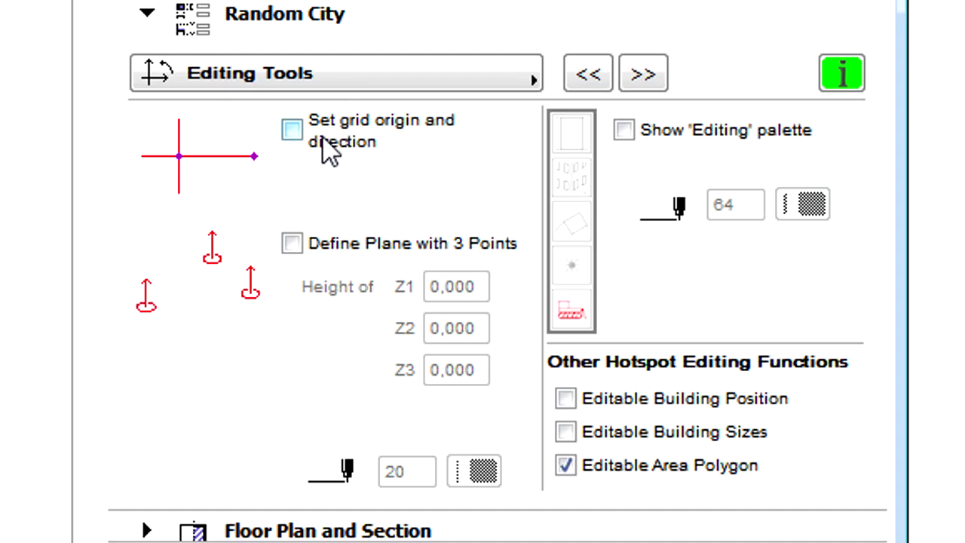
# - Enable Set grid origin and direction for the grid, move its origin inside the area, and rotate its direction slightly counterclockwise
pyautogui.click(293, 131)
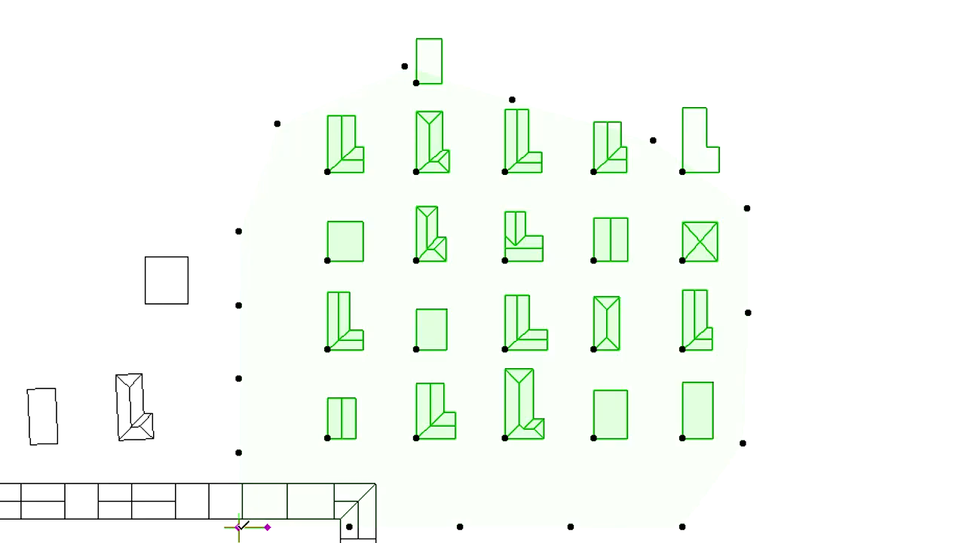
pyautogui.click(238, 526)
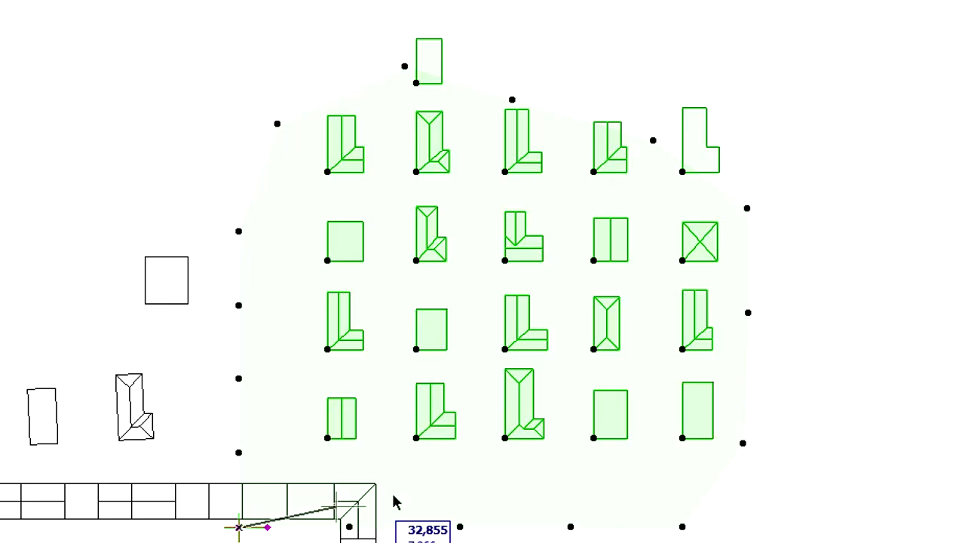
pyautogui.click(442, 470)
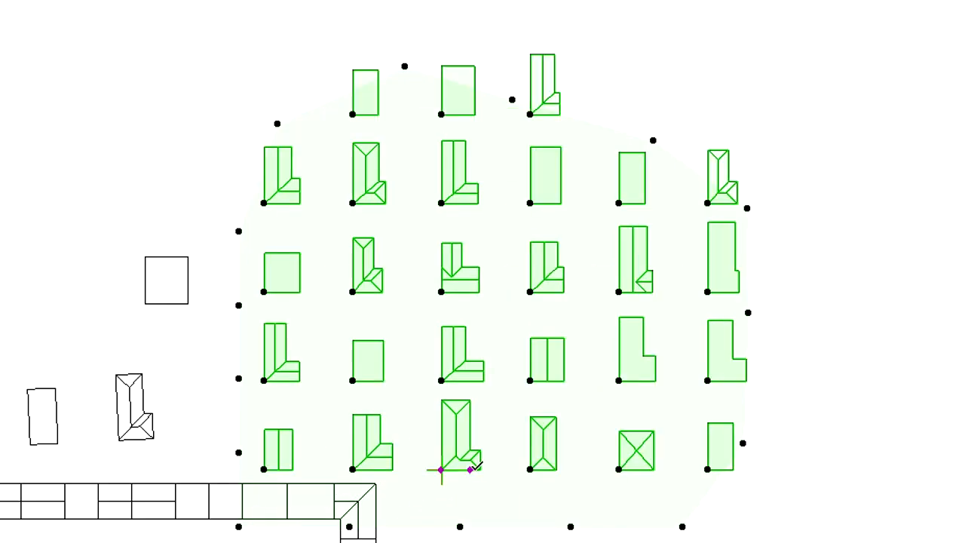
pyautogui.click(515, 451)
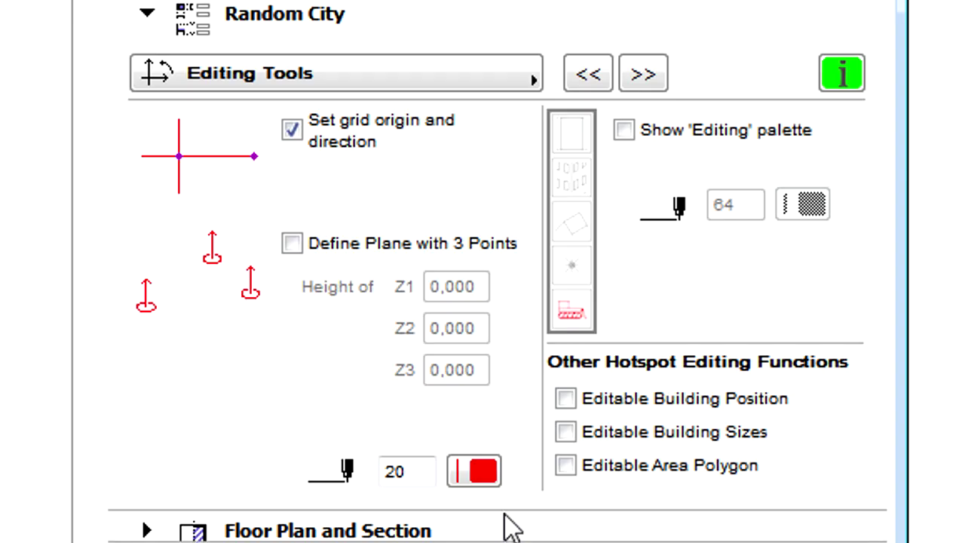
# - Enable Define Plane with 3 Points and spread the points inside the grid area: Z3 northwest, Z2 east and Z1 south
pyautogui.click(292, 243)
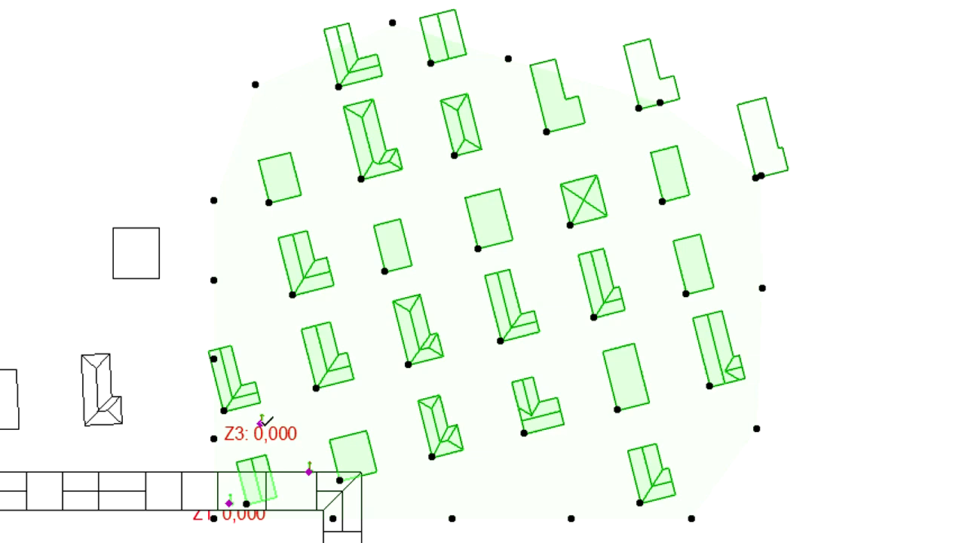
pyautogui.click(263, 420)
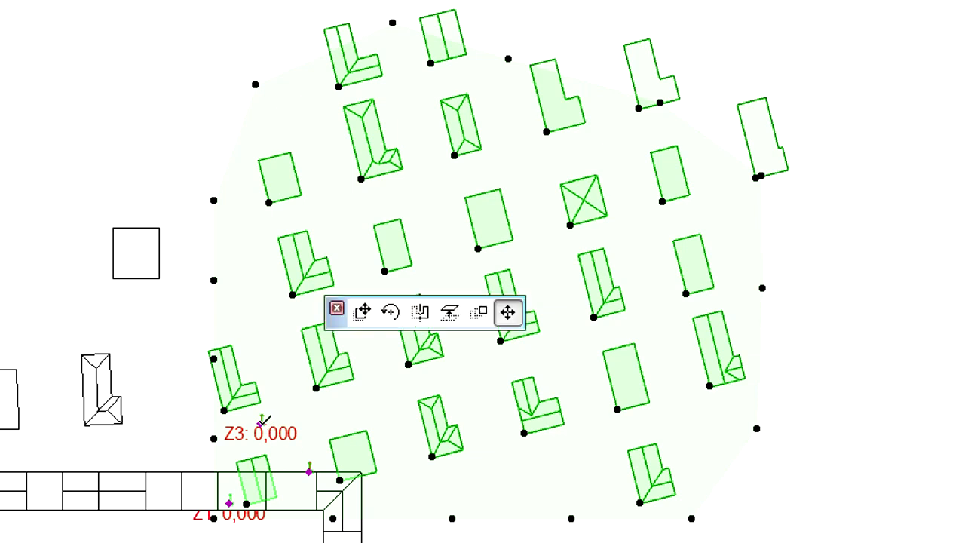
pyautogui.click(251, 223)
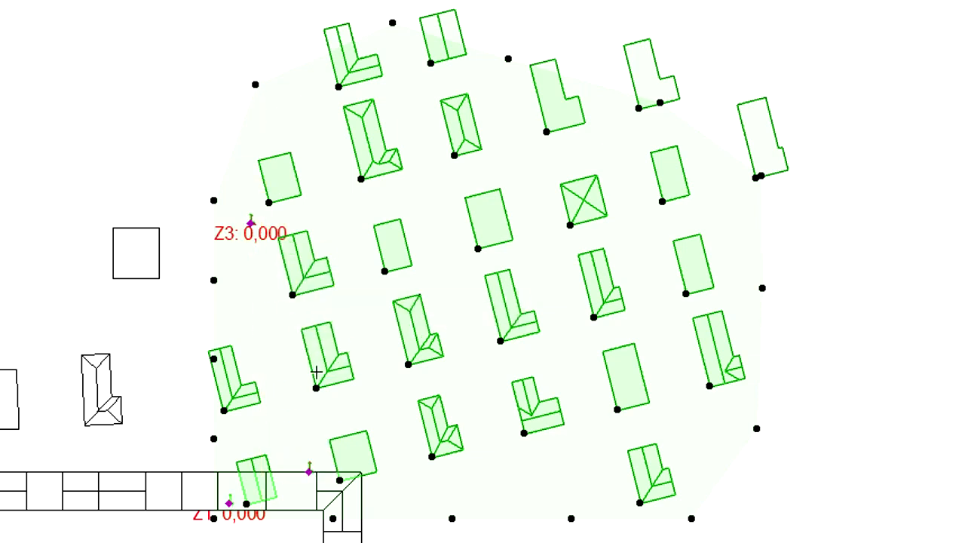
pyautogui.click(309, 471)
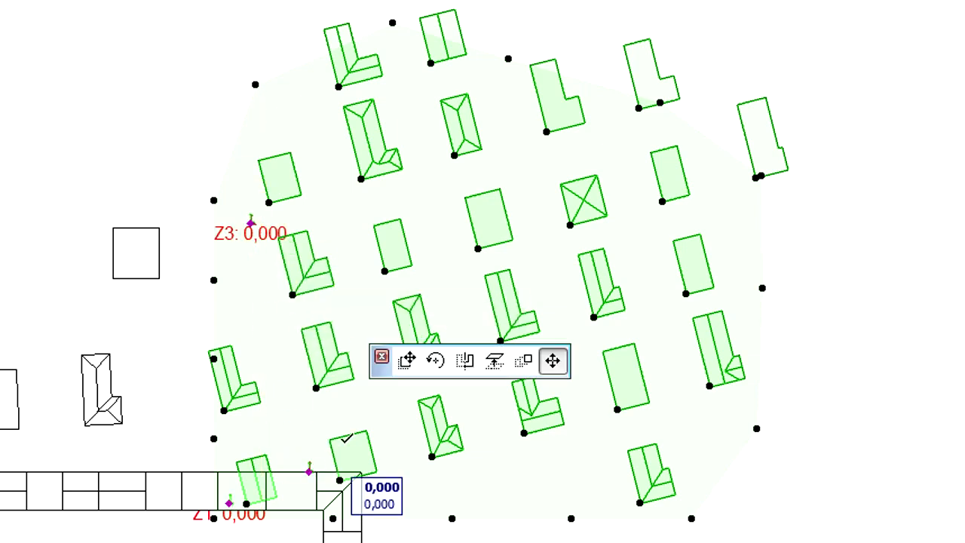
pyautogui.click(655, 249)
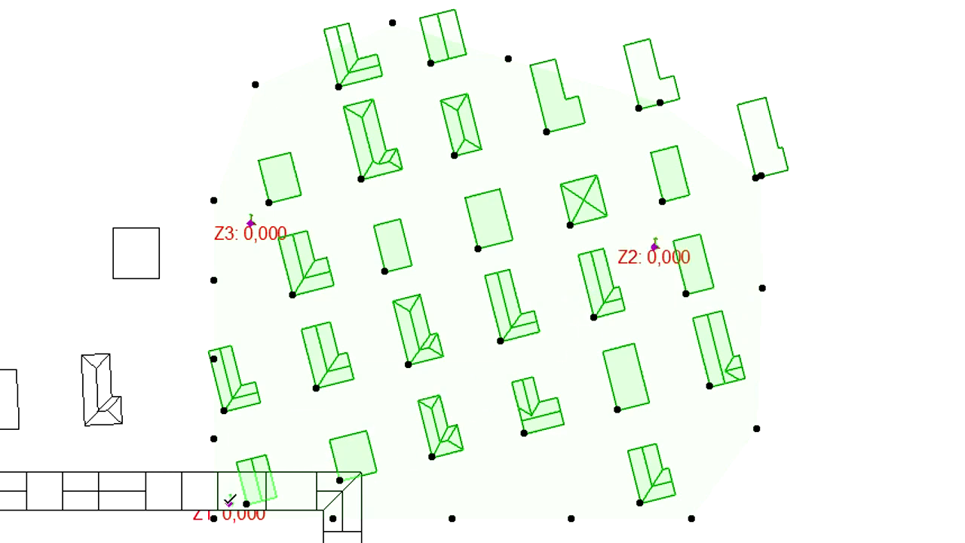
pyautogui.click(231, 501)
pyautogui.click(380, 423)
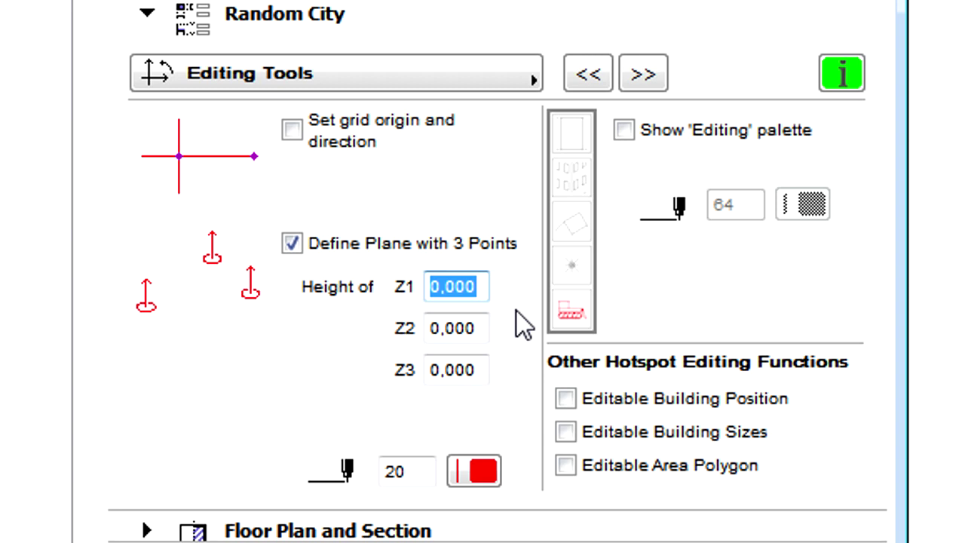
# - Set the plane point heights to 10 for Z1 and 30 for Z2 in the Random City settings
pyautogui.write('10')
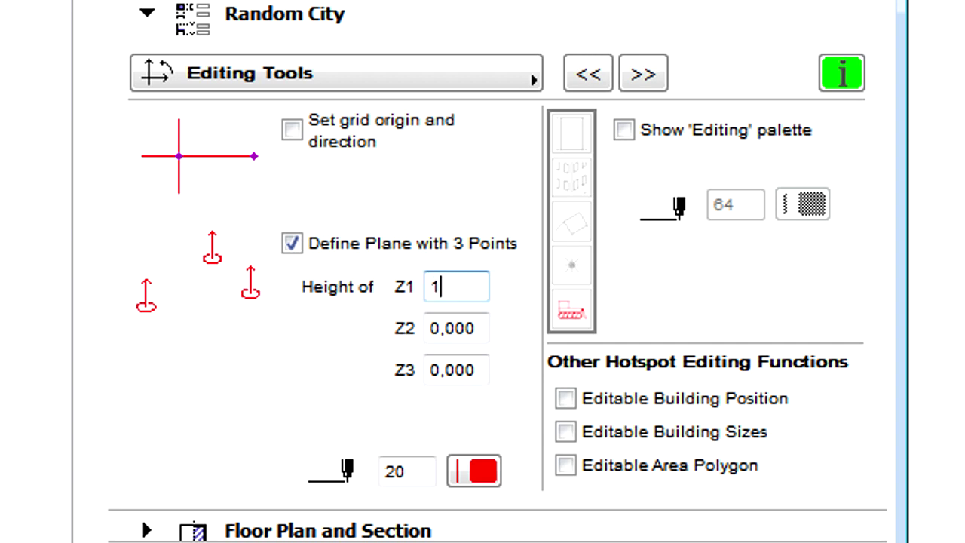
pyautogui.click(474, 332)
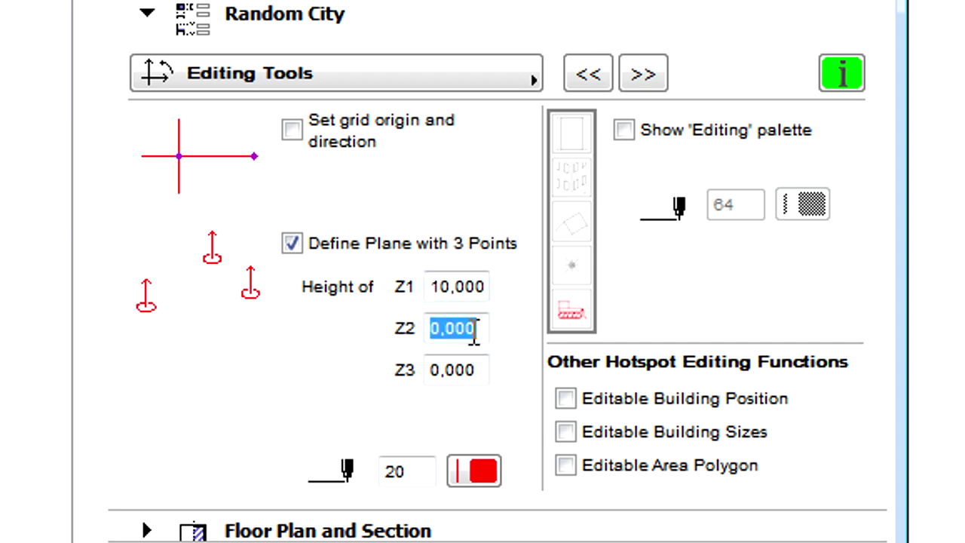
pyautogui.write('30')
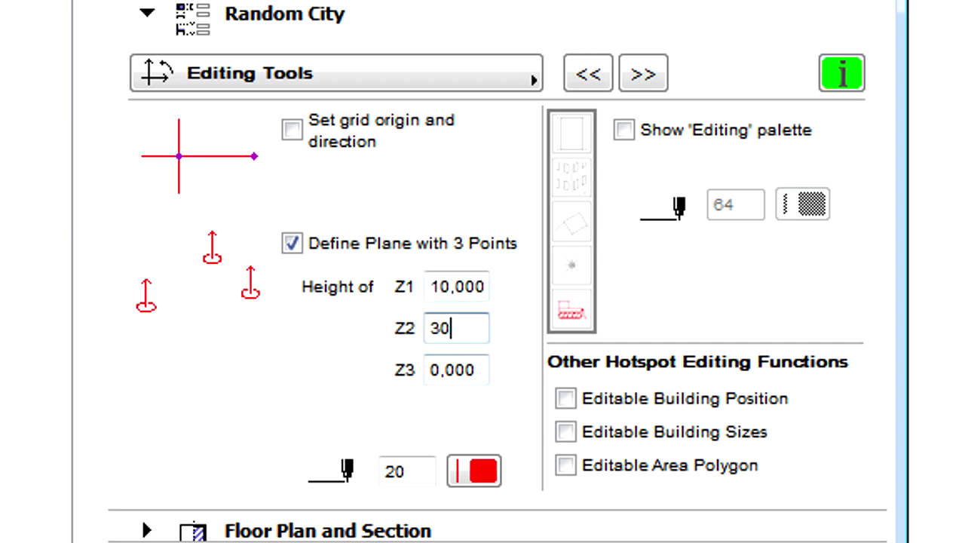
pyautogui.press('Return')
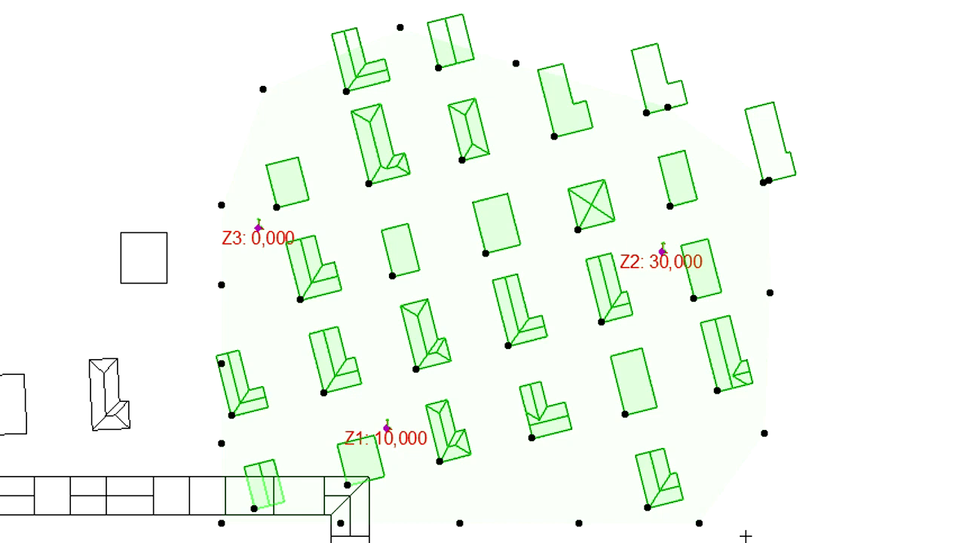
# - In the 3D view, raise plane point Z2 to about 42.4 and Z3 to about 18.4 to reslope the building grid
pyautogui.press('F5')
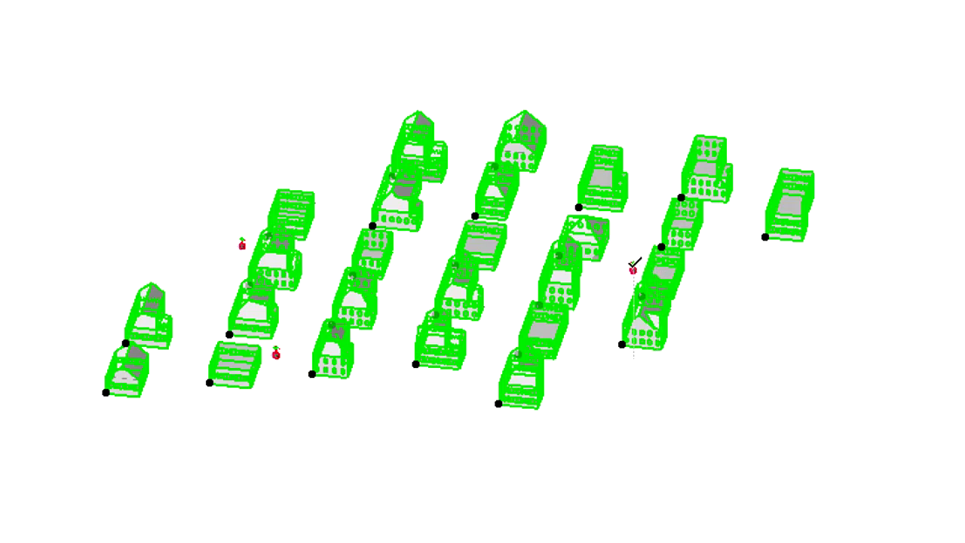
pyautogui.click(633, 266)
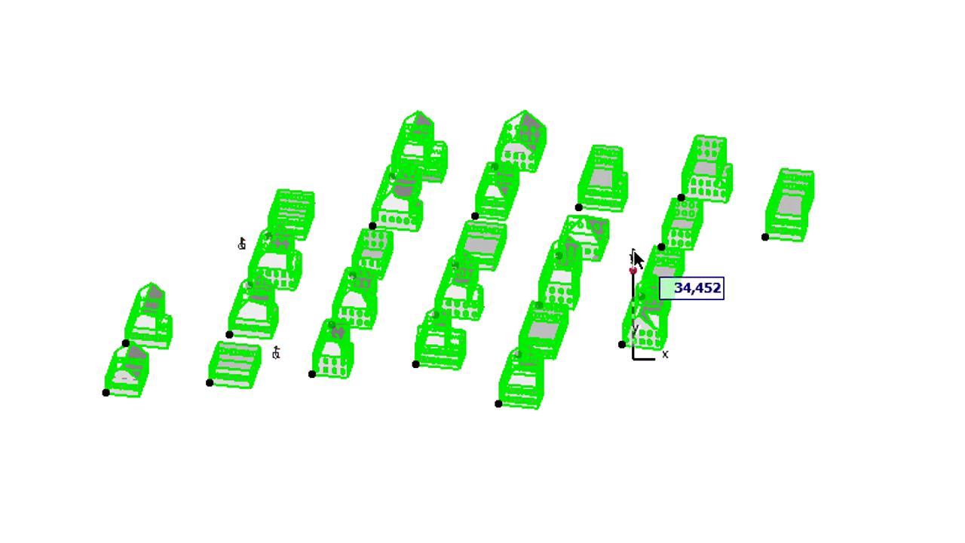
pyautogui.click(636, 238)
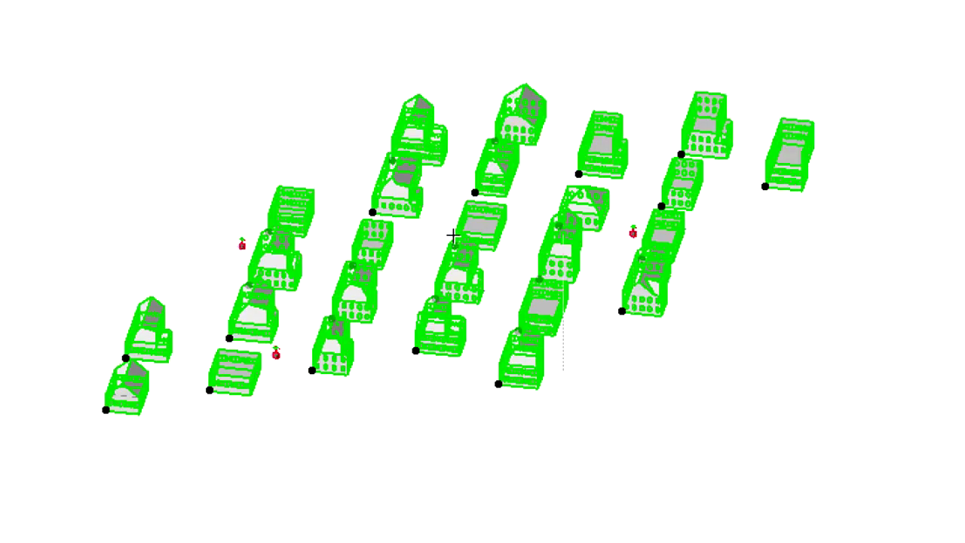
pyautogui.click(242, 240)
pyautogui.click(242, 195)
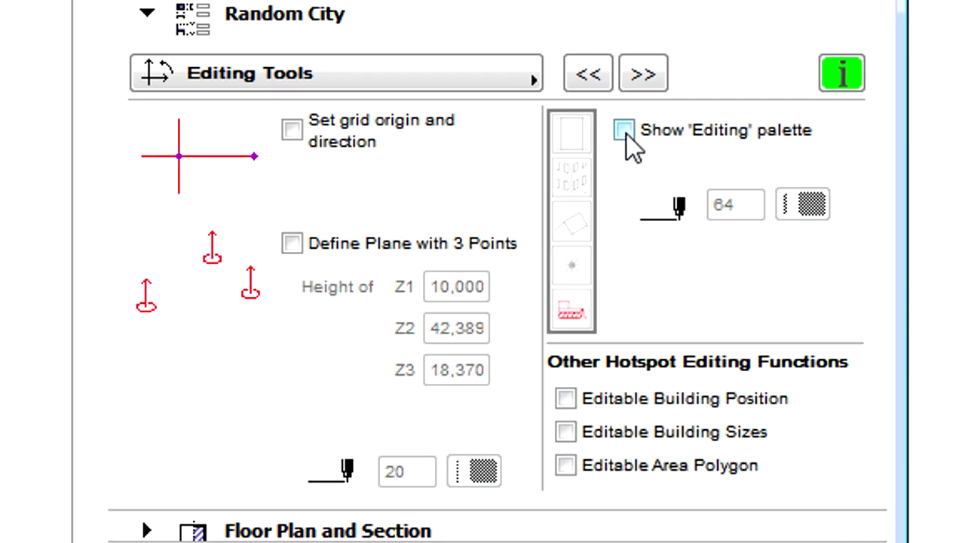
# - Show the 'Editing' palette on the floor plan and place it, enlarged, east of the building area
pyautogui.click(624, 132)
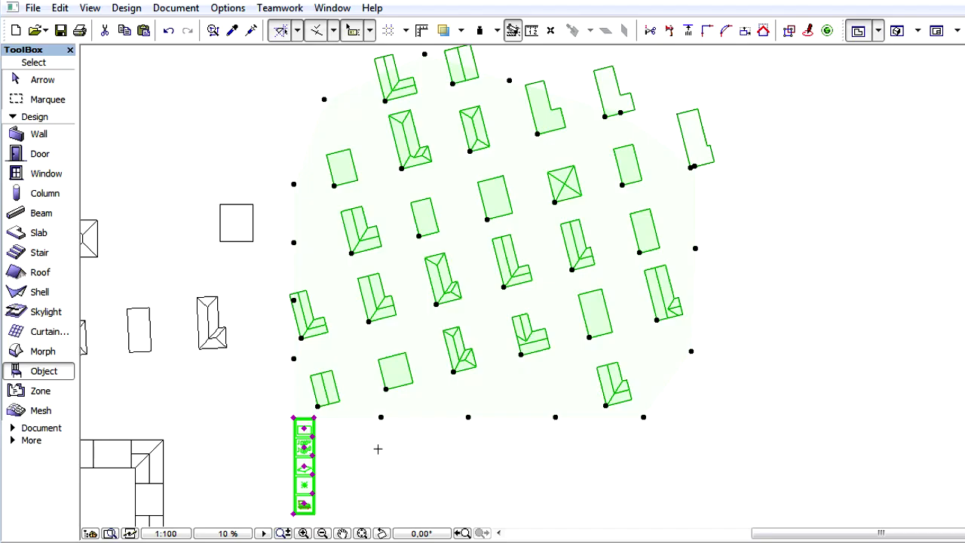
pyautogui.click(293, 416)
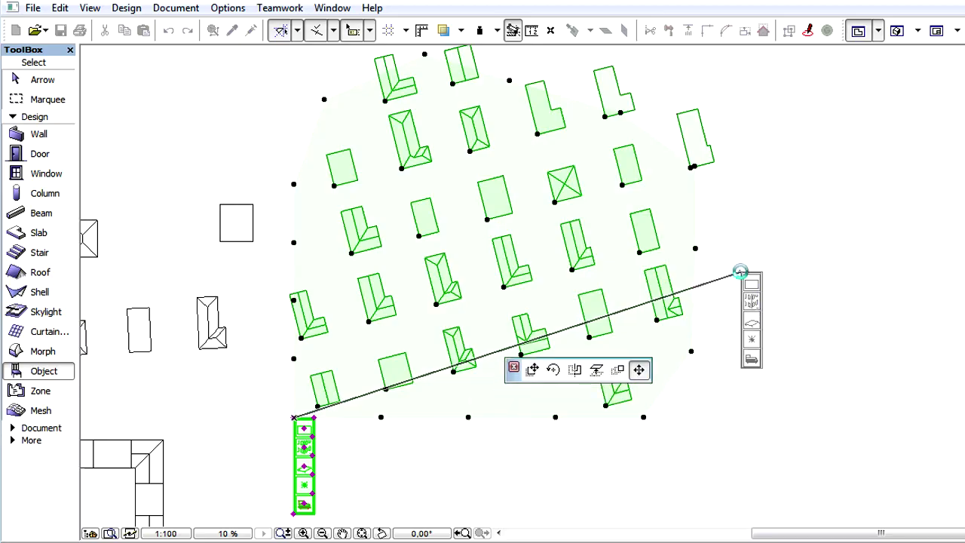
pyautogui.click(741, 272)
pyautogui.click(762, 273)
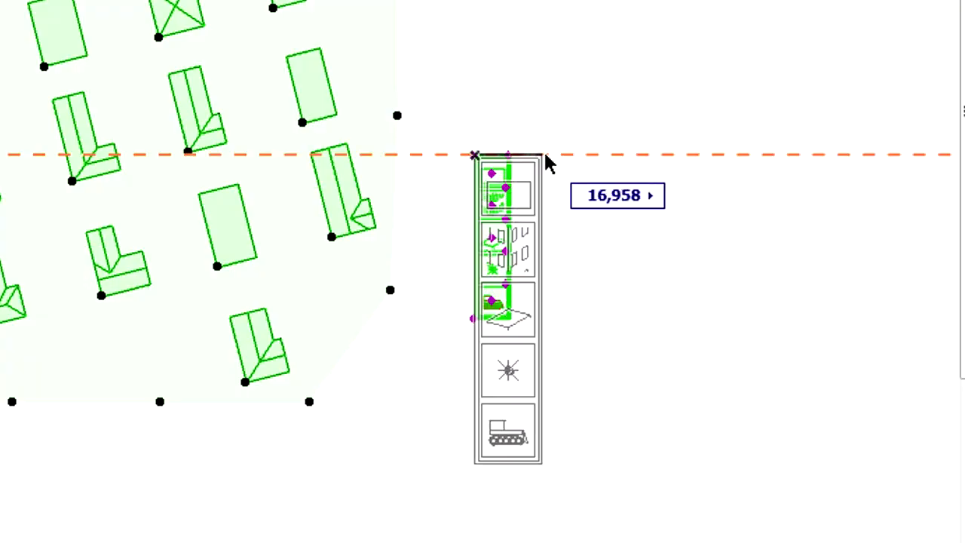
pyautogui.click(555, 155)
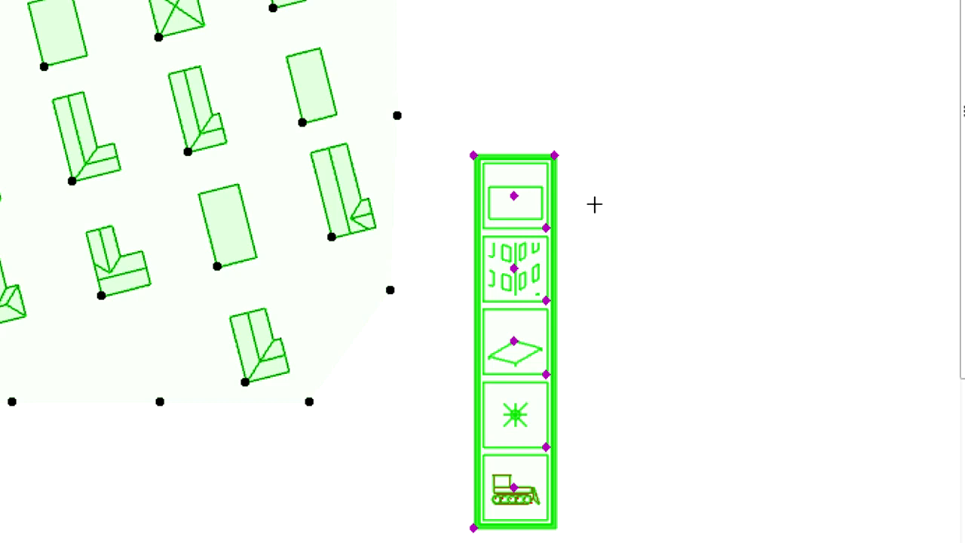
# - Expand the Editing palette's building shape options and choose the L-shaped footprint
pyautogui.click(550, 223)
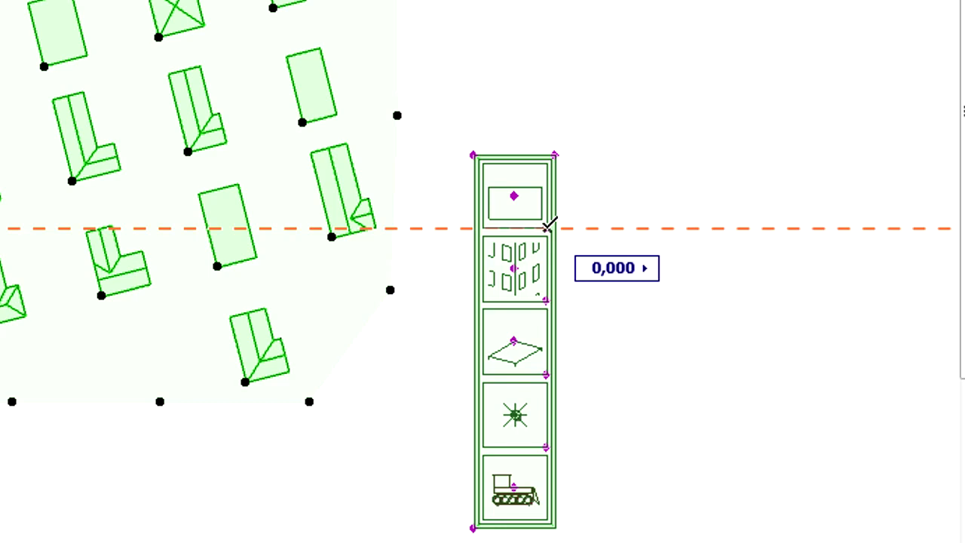
pyautogui.click(596, 227)
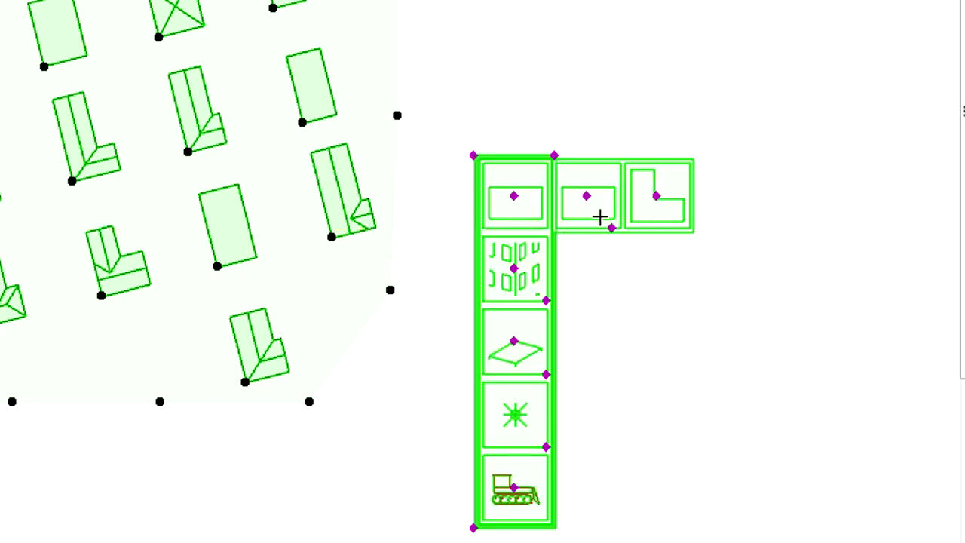
pyautogui.click(658, 194)
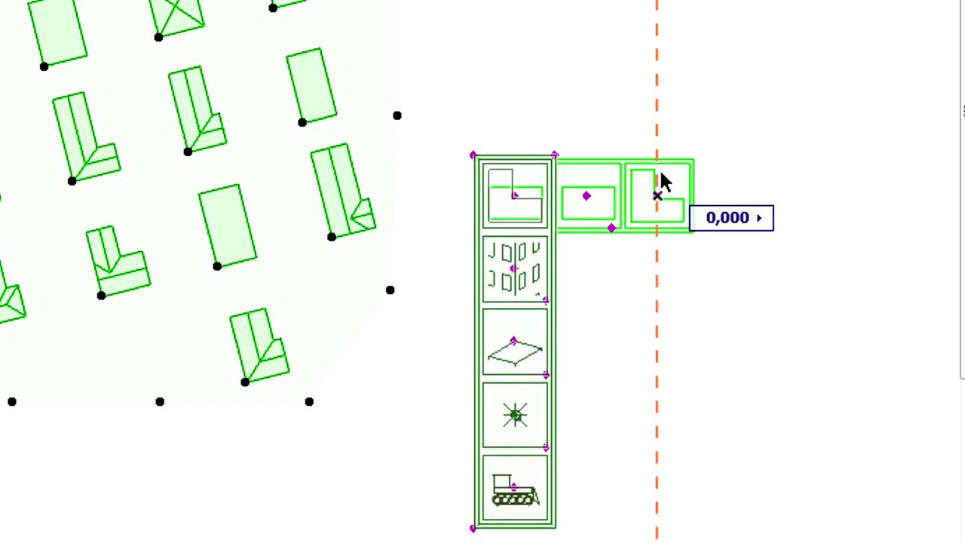
pyautogui.click(661, 168)
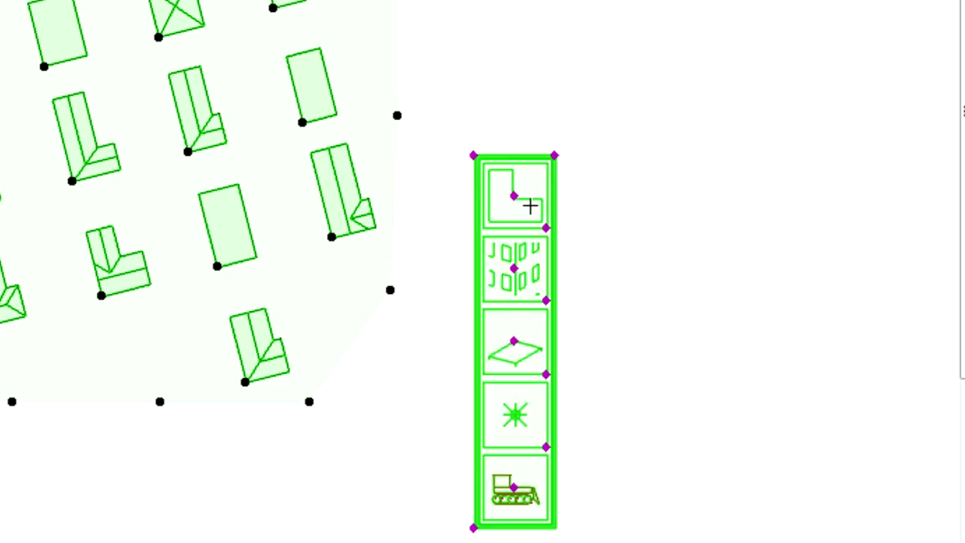
# - Apply the L-shaped footprint to the rectangular building near the east boundary and to the large rectangular building farther northwest
pyautogui.click(514, 196)
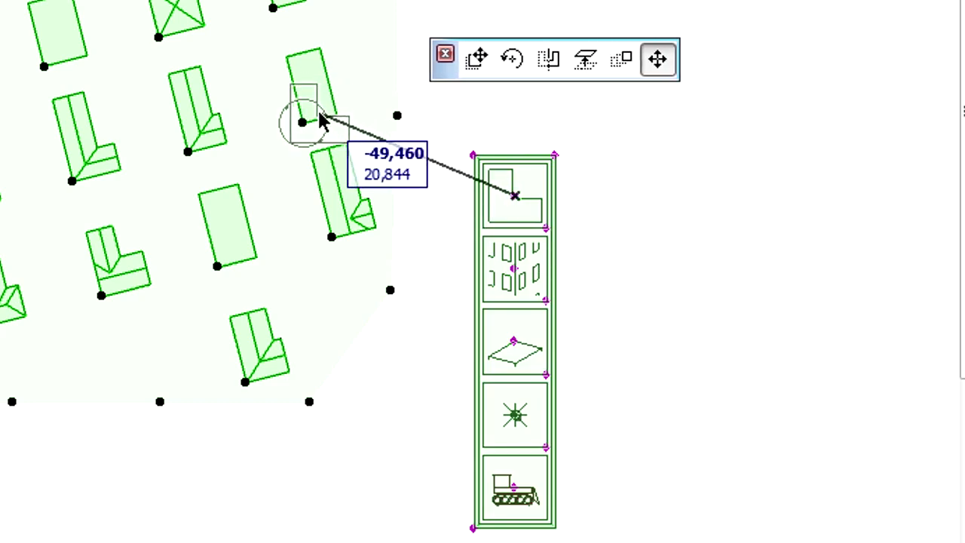
pyautogui.press('Escape')
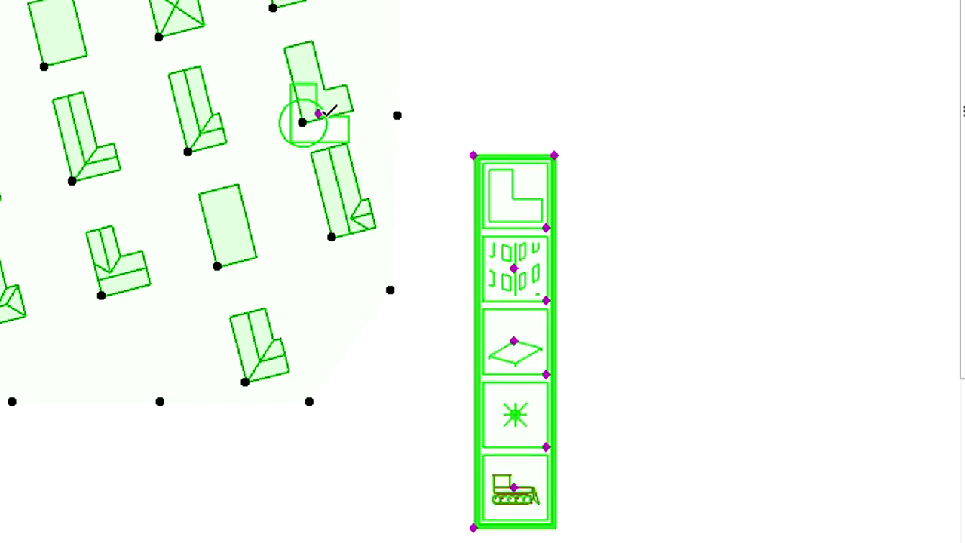
pyautogui.moveTo(322, 111); pyautogui.dragTo(60, 60)
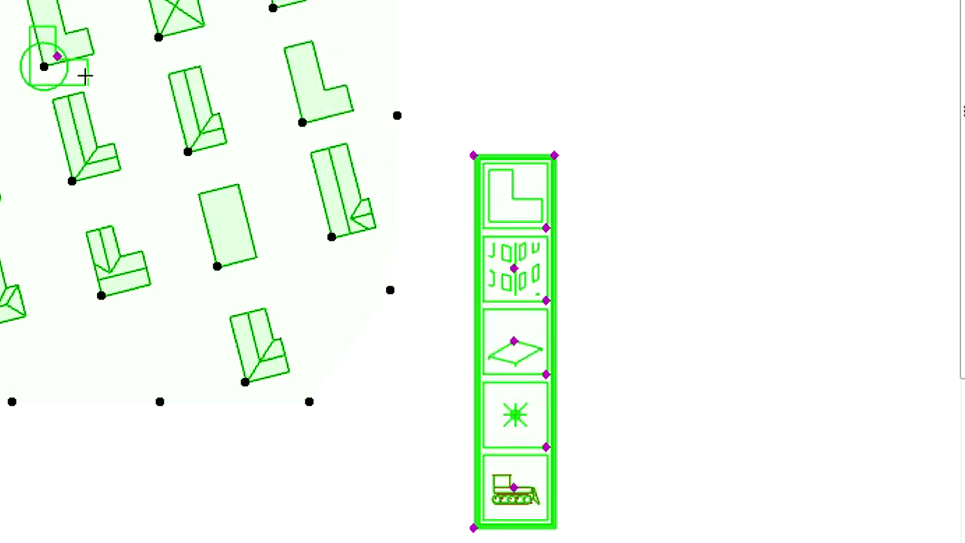
# - Expand the Editing palette's window pattern options, and choose the gable roof from its roof type options
pyautogui.moveTo(547, 300); pyautogui.dragTo(611, 300)
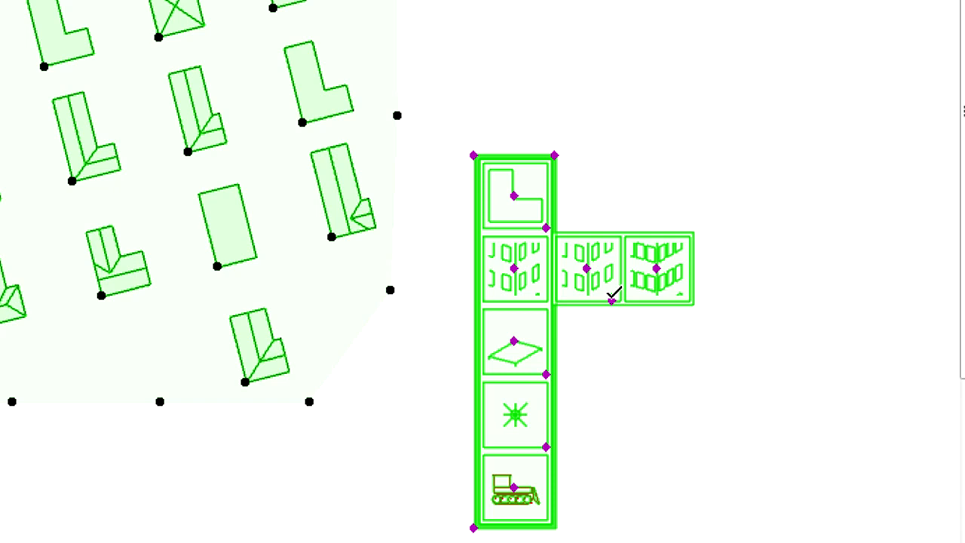
pyautogui.click(547, 375)
pyautogui.click(601, 377)
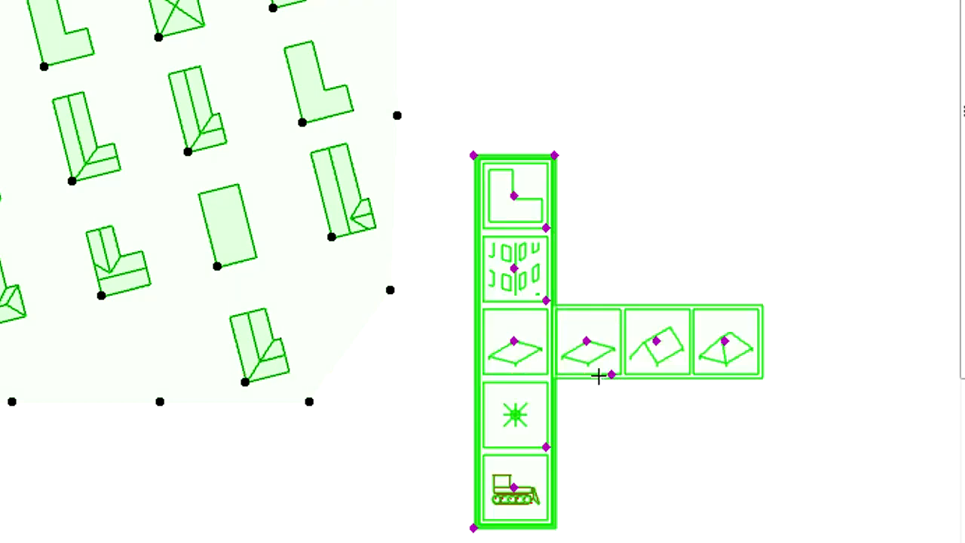
pyautogui.click(657, 341)
pyautogui.click(662, 315)
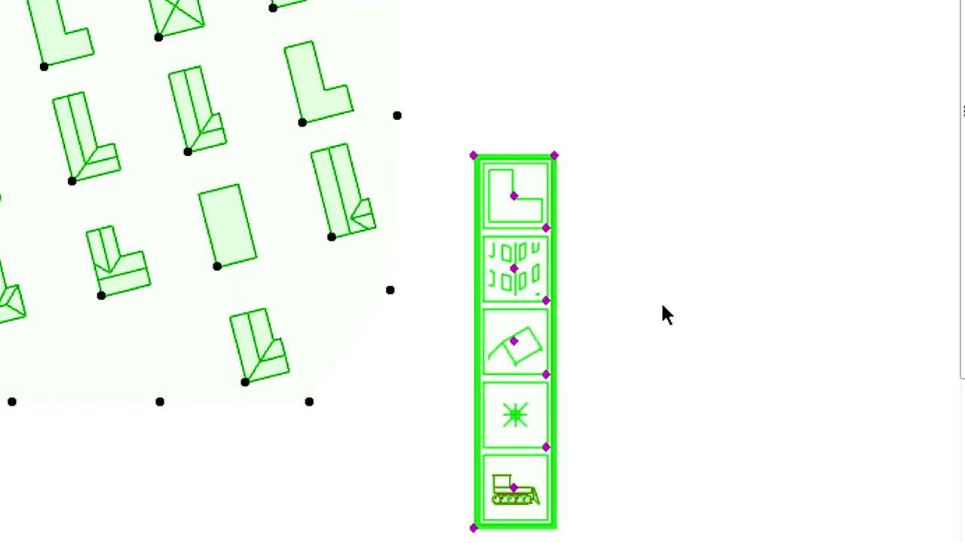
# - Apply the gable roof to the flat-roofed rectangular building in the southeast and to the L-shaped building farther northwest
pyautogui.click(512, 338)
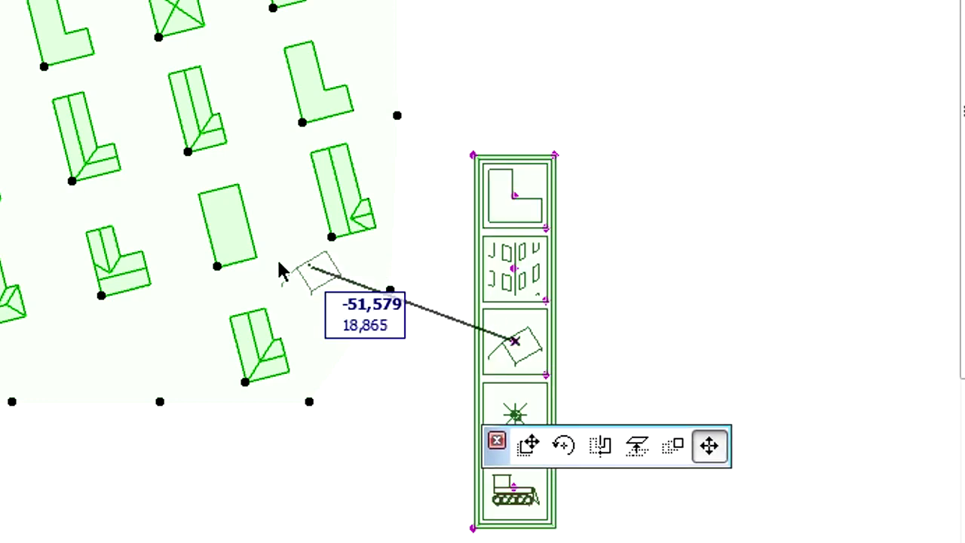
pyautogui.click(228, 263)
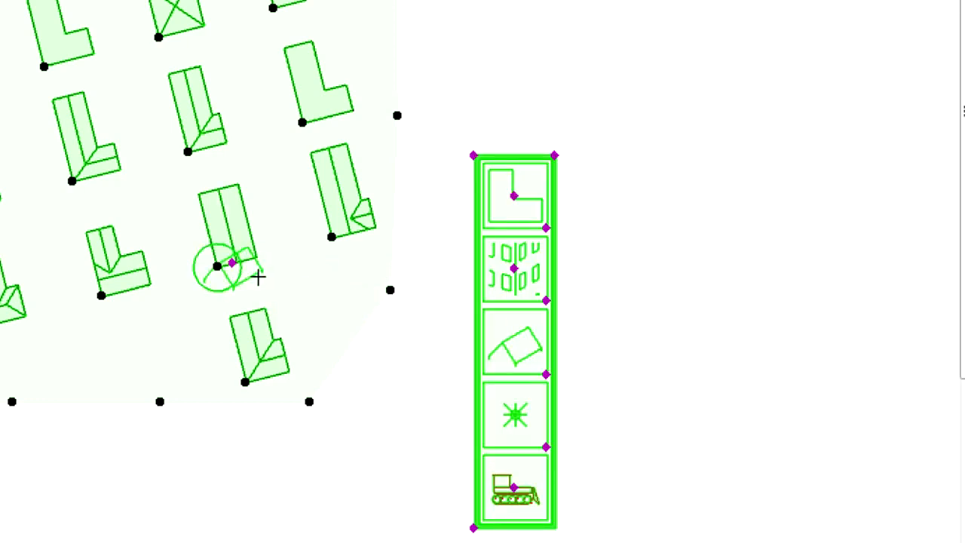
pyautogui.click(232, 261)
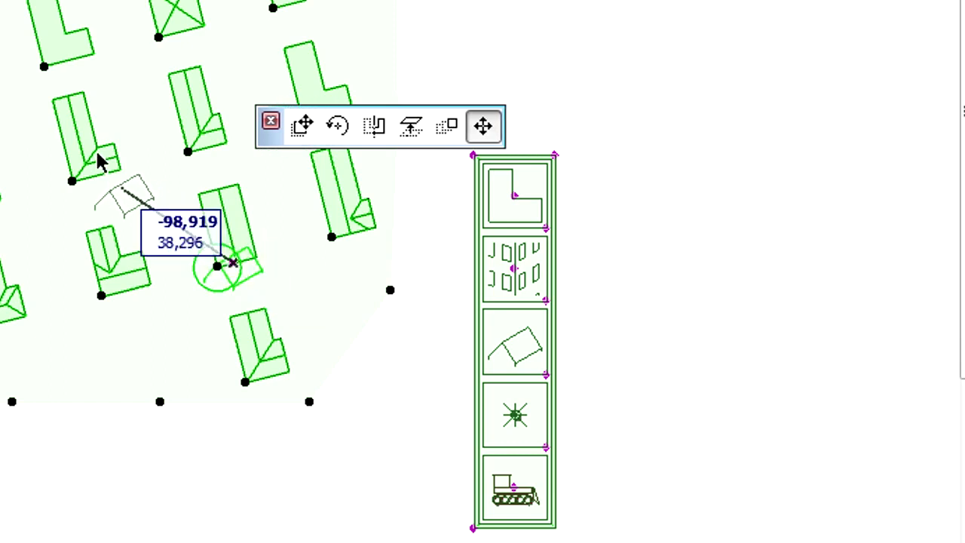
pyautogui.click(64, 70)
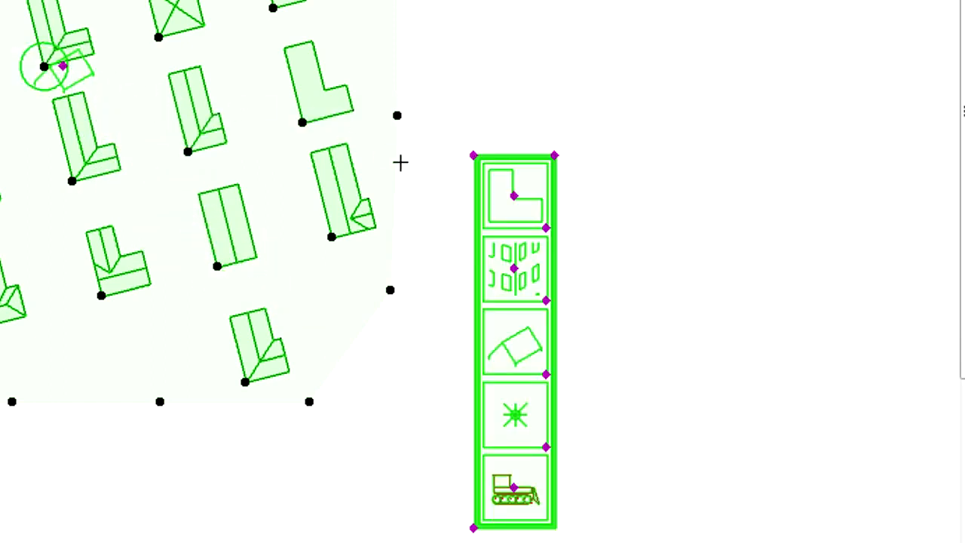
# - Shift the Editing palette slightly northwest, and switch its editing mode to moving individual buildings
pyautogui.click(473, 155)
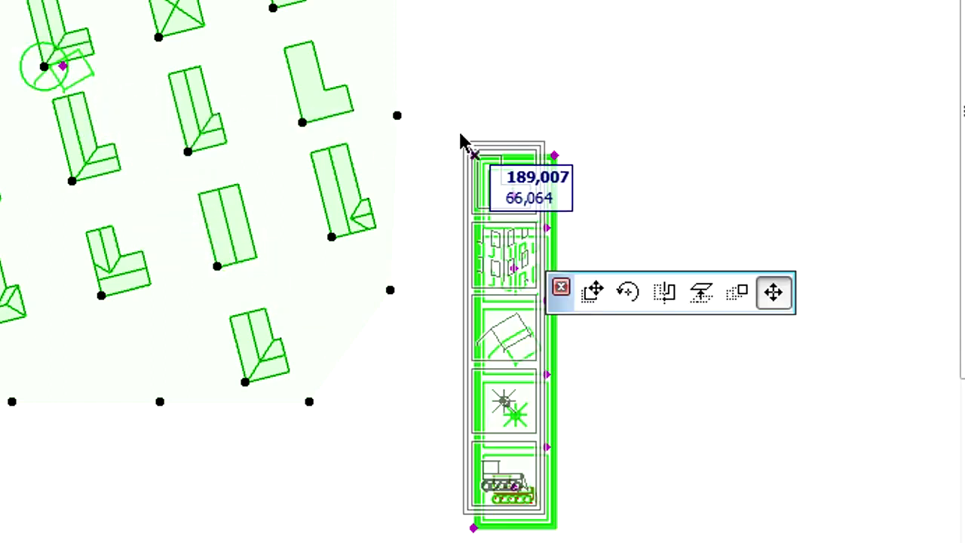
pyautogui.click(458, 130)
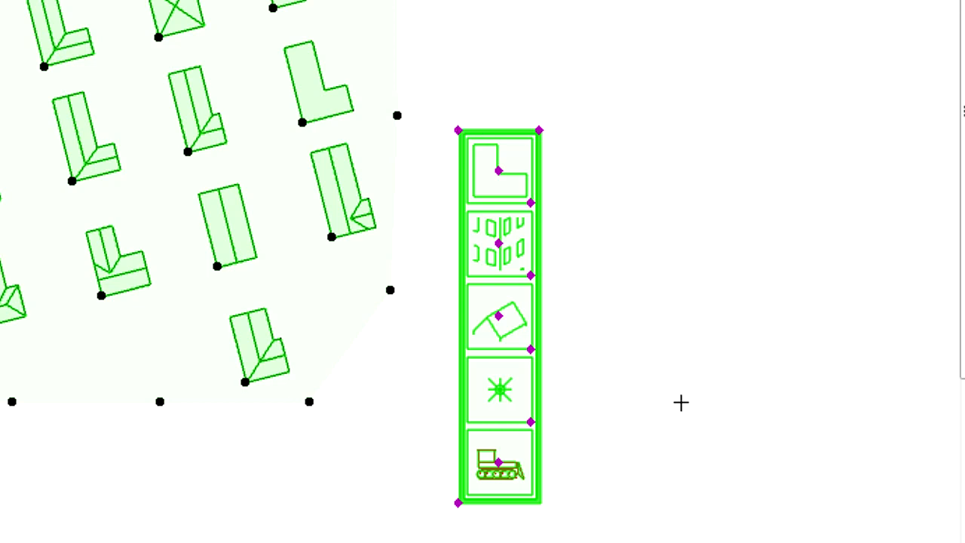
pyautogui.click(531, 421)
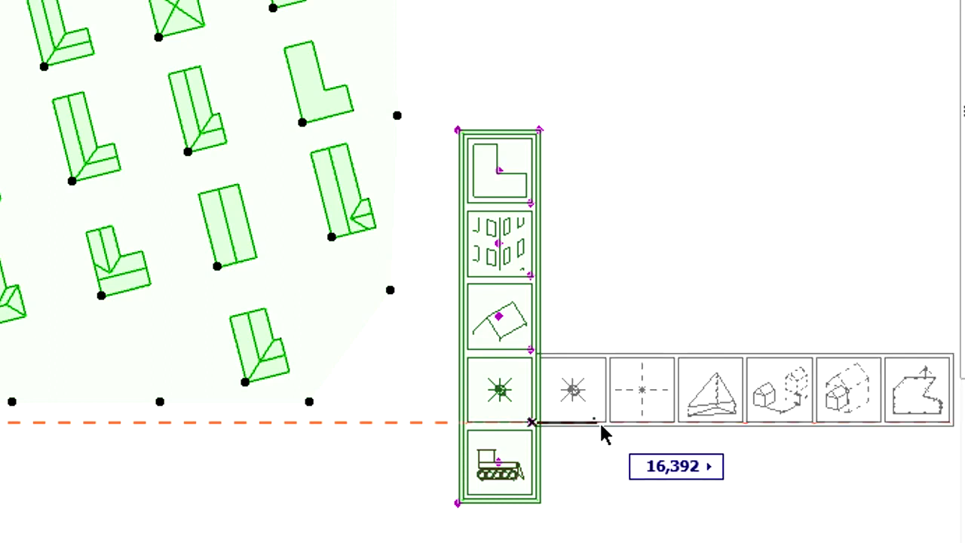
pyautogui.click(600, 420)
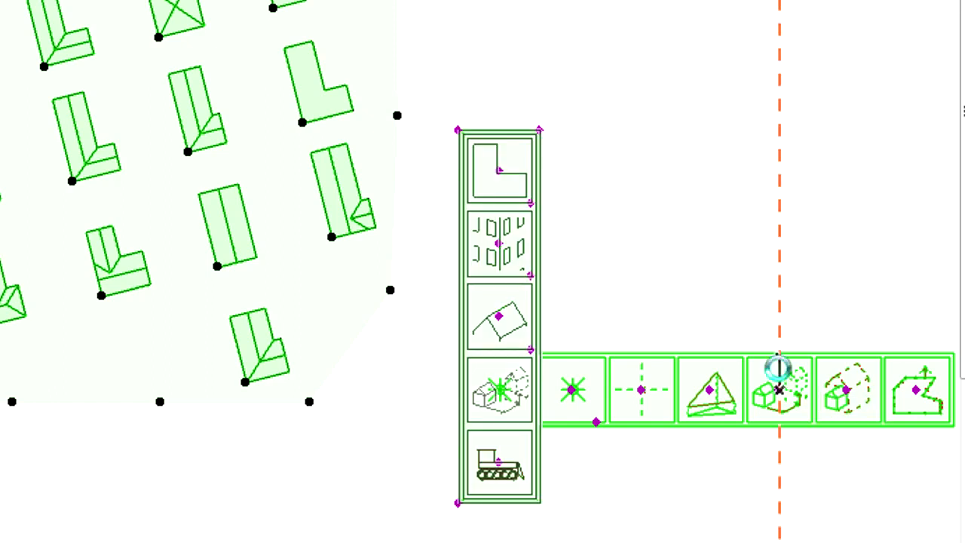
pyautogui.click(780, 388)
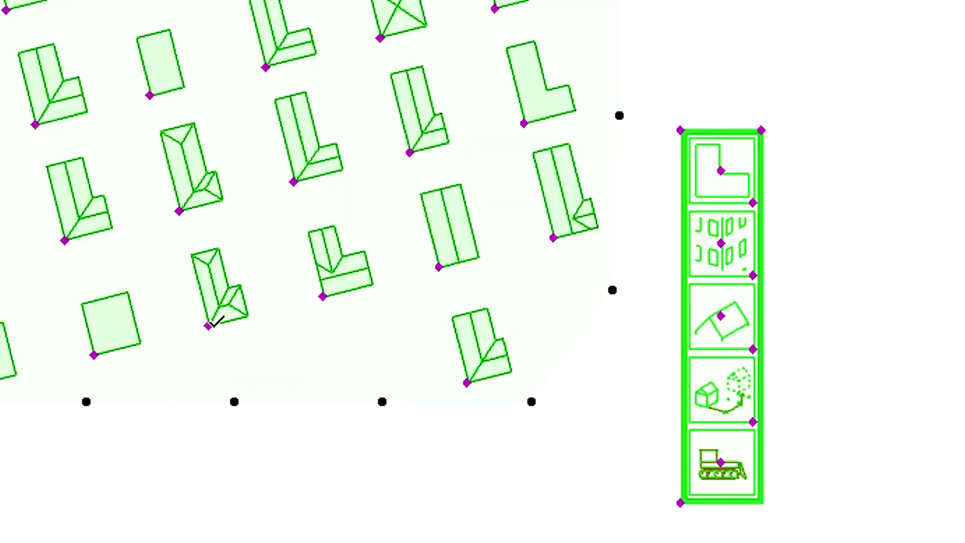
# - Move the hip-roofed L-shaped building near the south boundary slightly southeast, and its L-shaped eastern neighbour slightly northwest
pyautogui.click(210, 326)
pyautogui.click(237, 350)
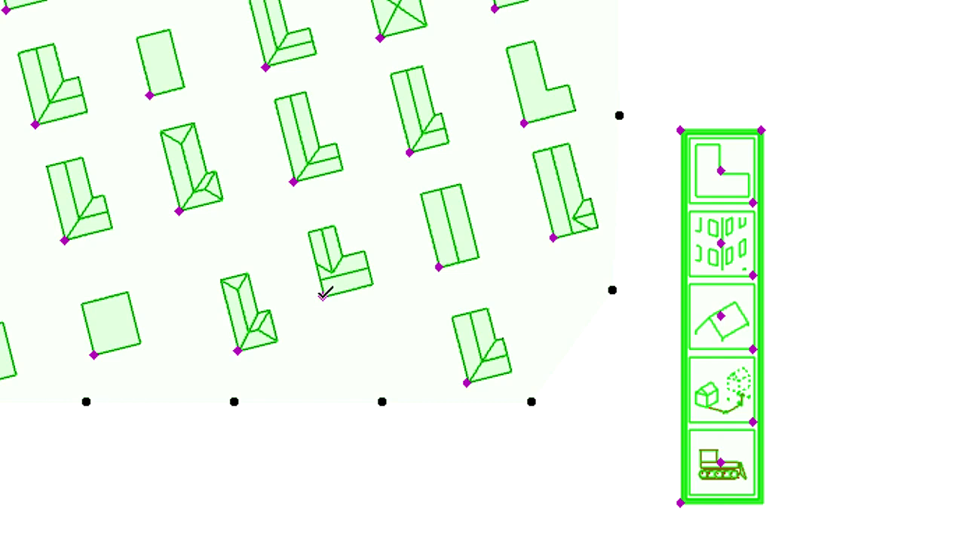
pyautogui.click(323, 297)
pyautogui.click(303, 271)
# - Switch the palette to building resizing, then deepen the recently moved gabled L-shaped building's east wing and lengthen its south side to about 22 m
pyautogui.click(753, 422)
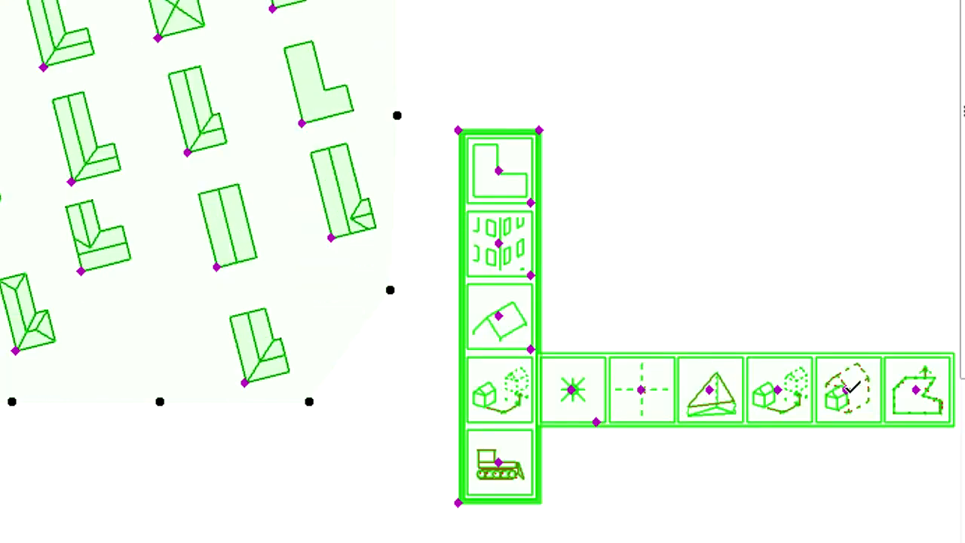
pyautogui.click(849, 388)
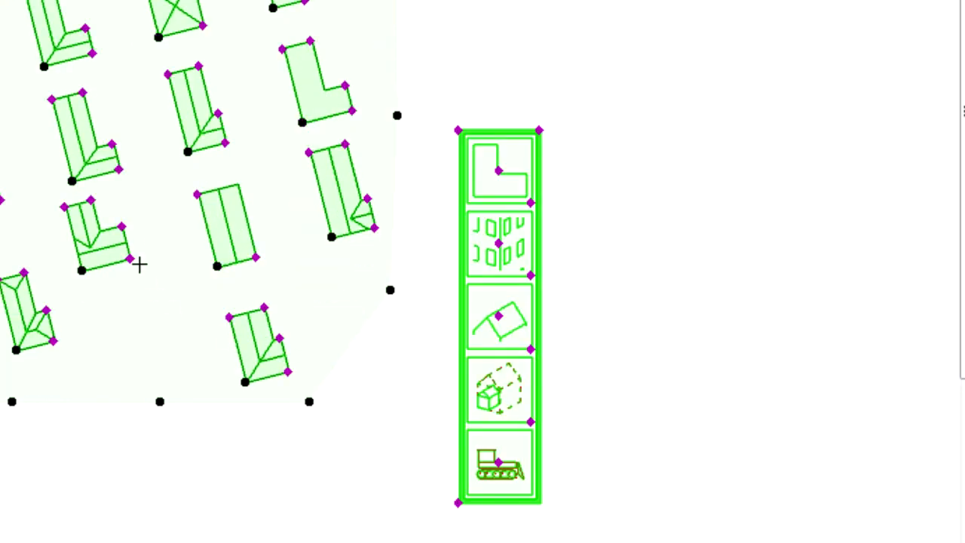
pyautogui.click(121, 226)
pyautogui.click(144, 213)
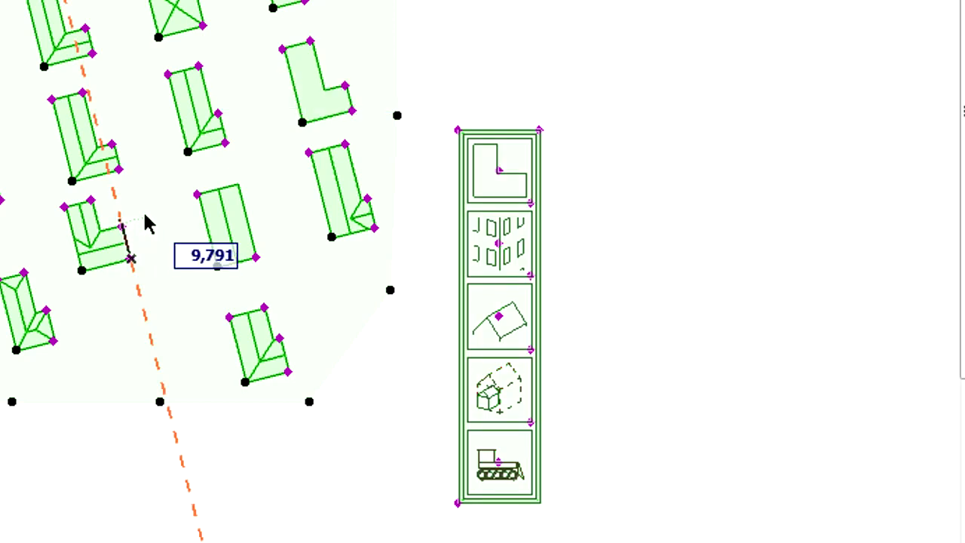
pyautogui.click(130, 259)
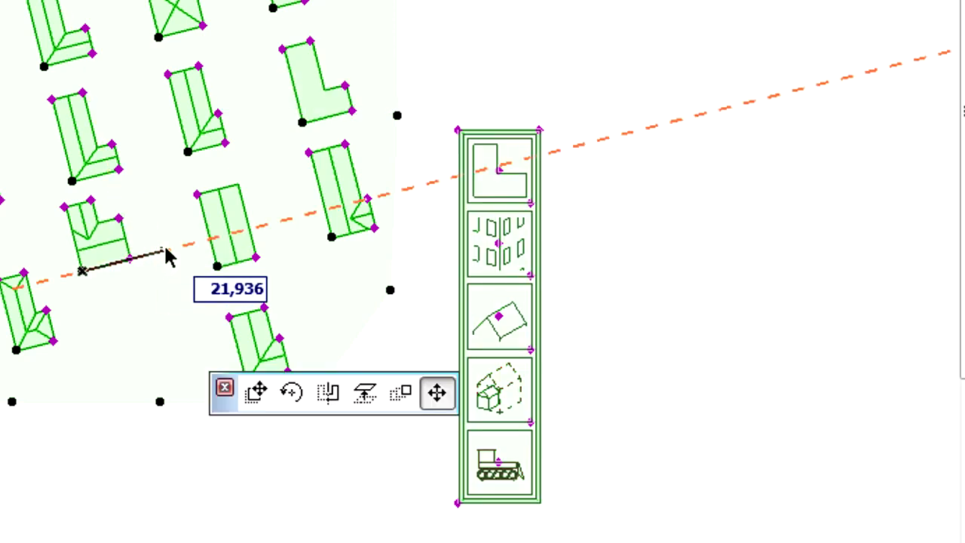
pyautogui.click(166, 250)
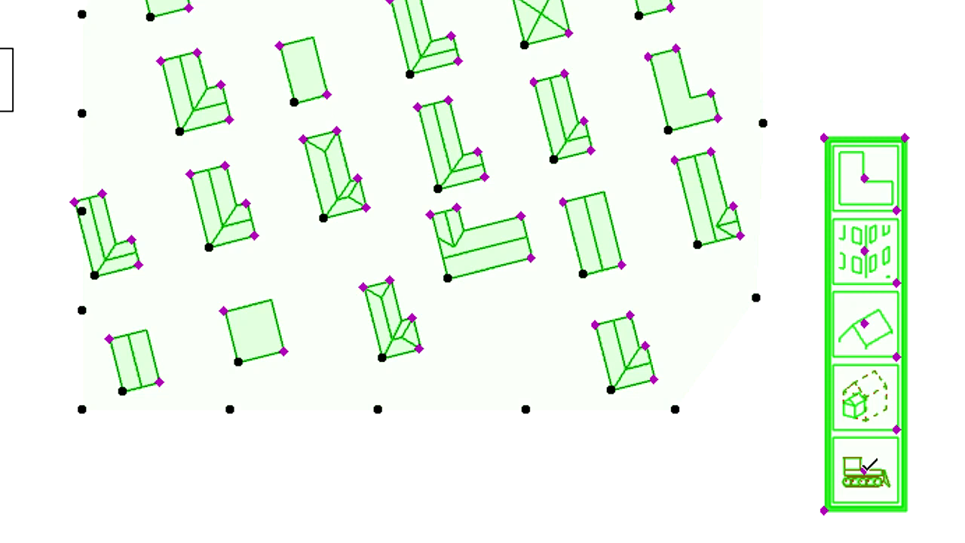
# - Bulldoze the enlarged L-shaped building and the two buildings north of it, and apply the L-shaped footprint to the middle cleared plot
pyautogui.click(865, 469)
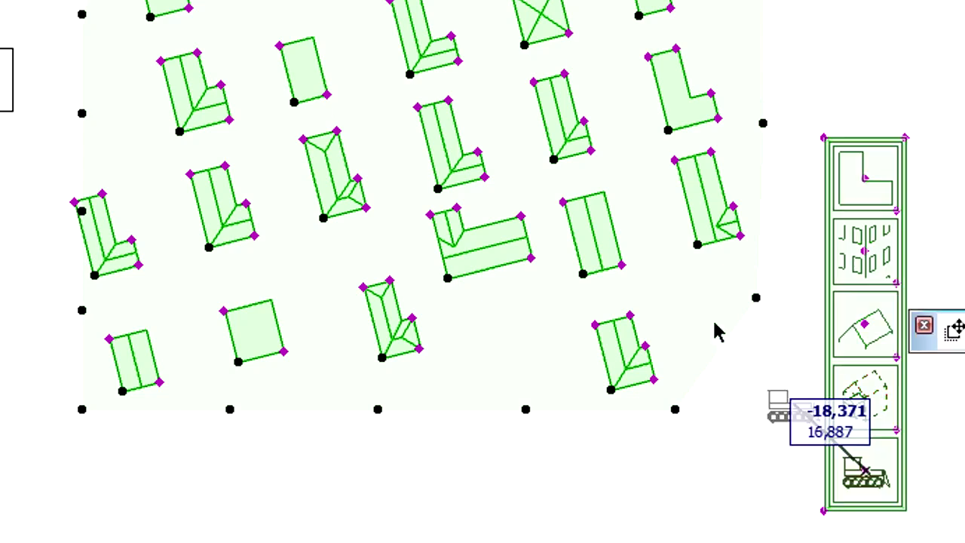
pyautogui.click(465, 291)
pyautogui.click(465, 290)
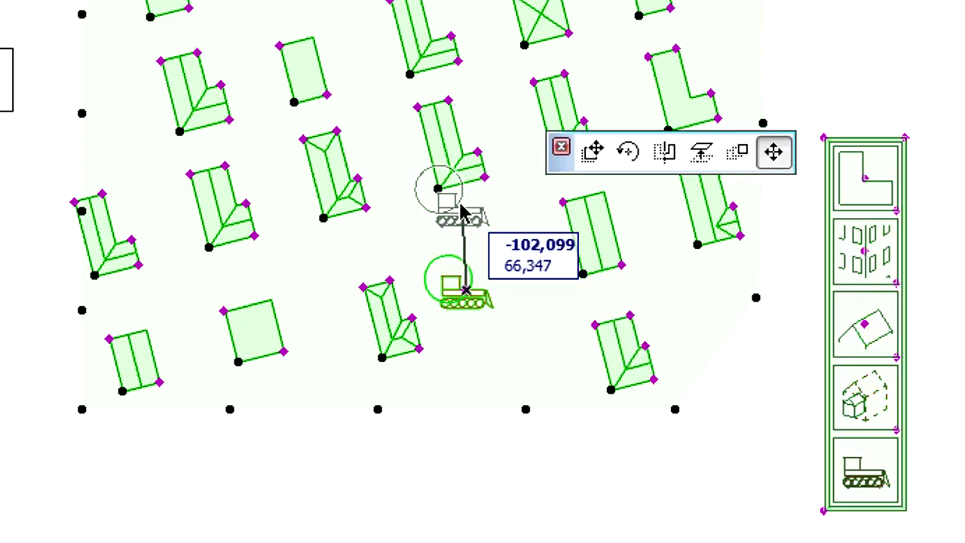
pyautogui.click(456, 197)
pyautogui.click(456, 196)
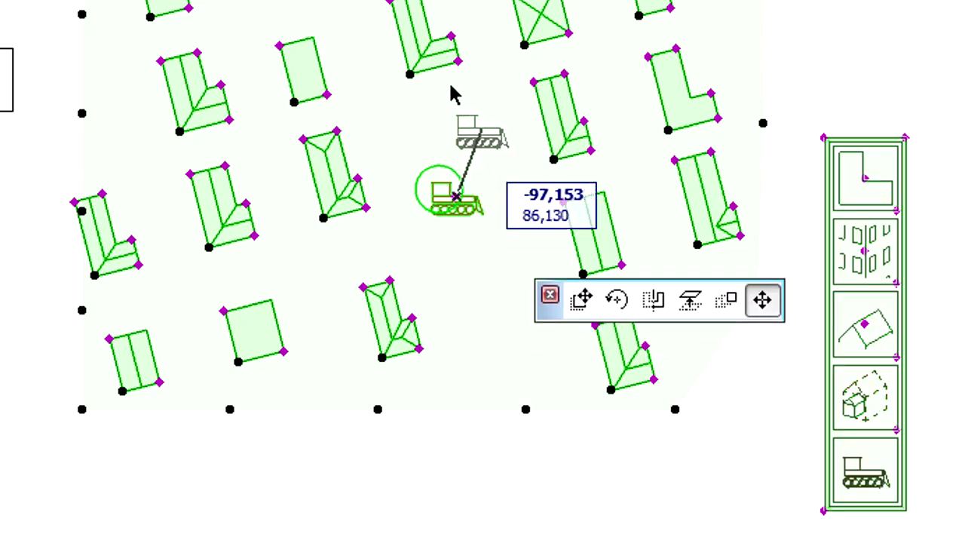
pyautogui.click(426, 80)
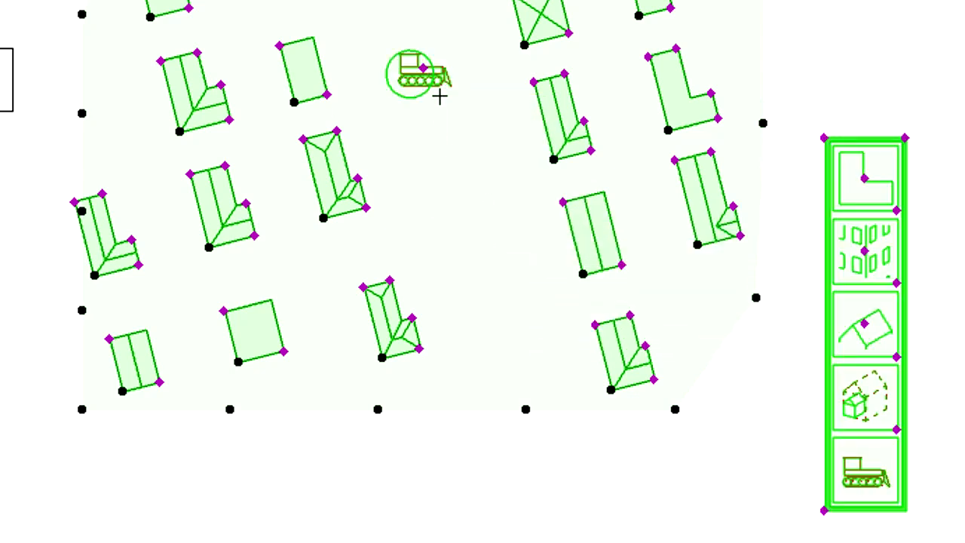
pyautogui.click(866, 177)
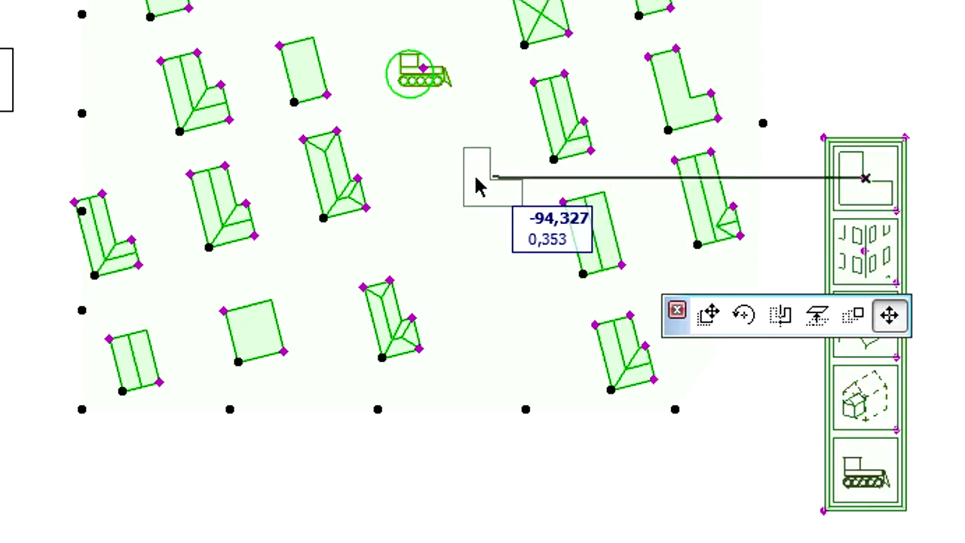
pyautogui.click(448, 190)
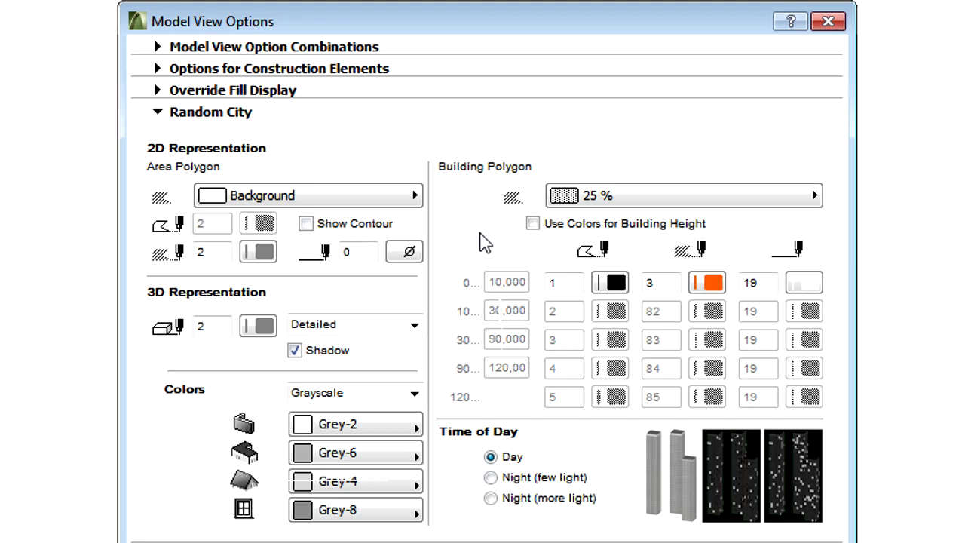
# - Turn on Use Colors for Building Height in the Random City model view options, and show all buildings in 3D
pyautogui.click(533, 226)
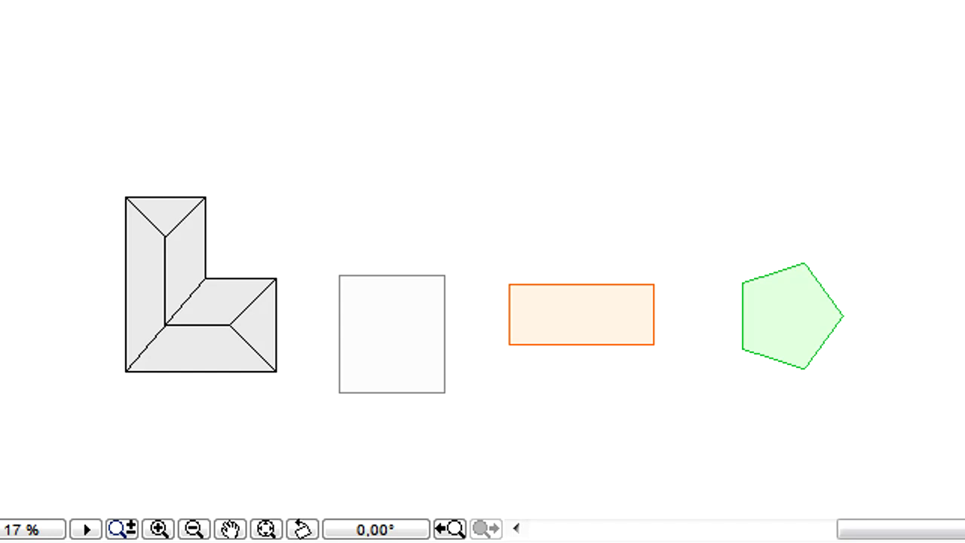
pyautogui.hotkey('ctrl', 'a')
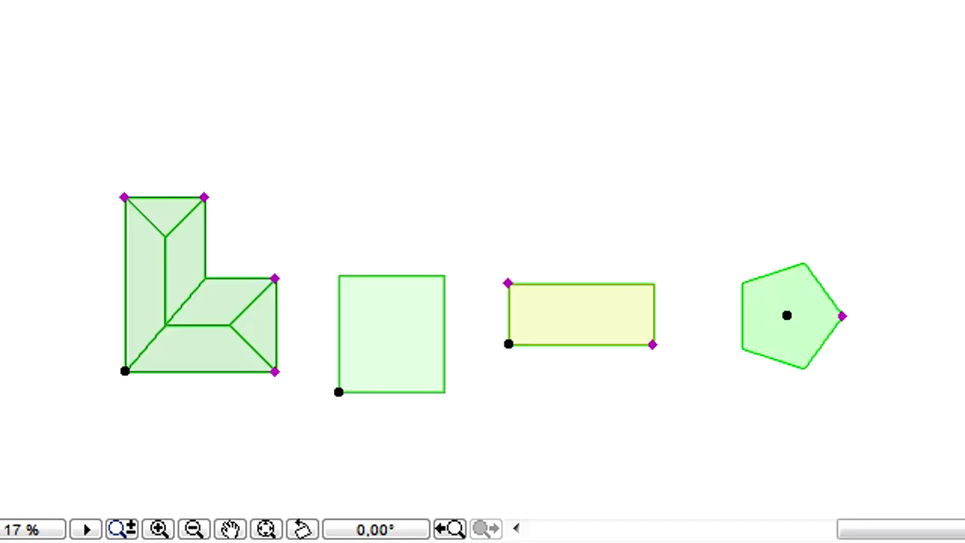
pyautogui.press('F3')
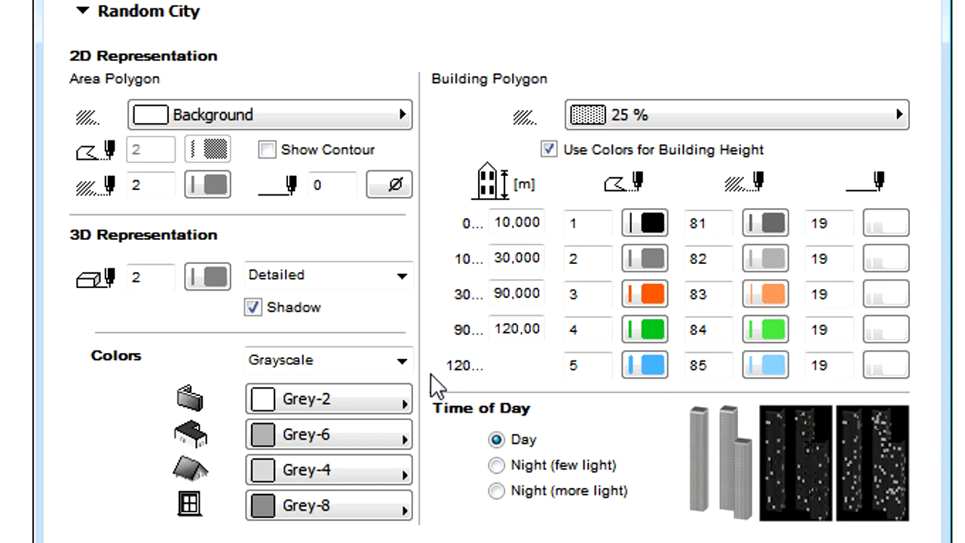
# - Set the Random City 3D colors to ArchiCAD Materials
pyautogui.click(402, 360)
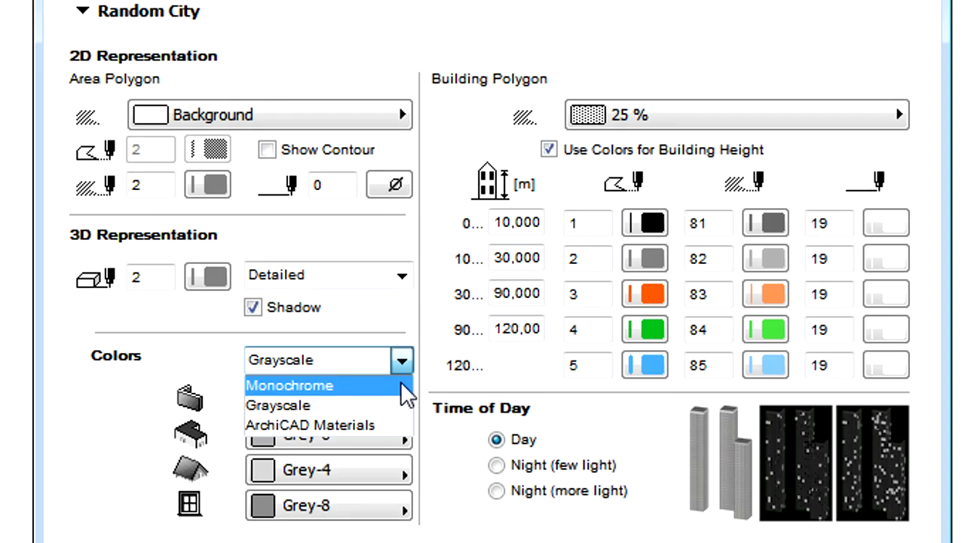
pyautogui.click(397, 422)
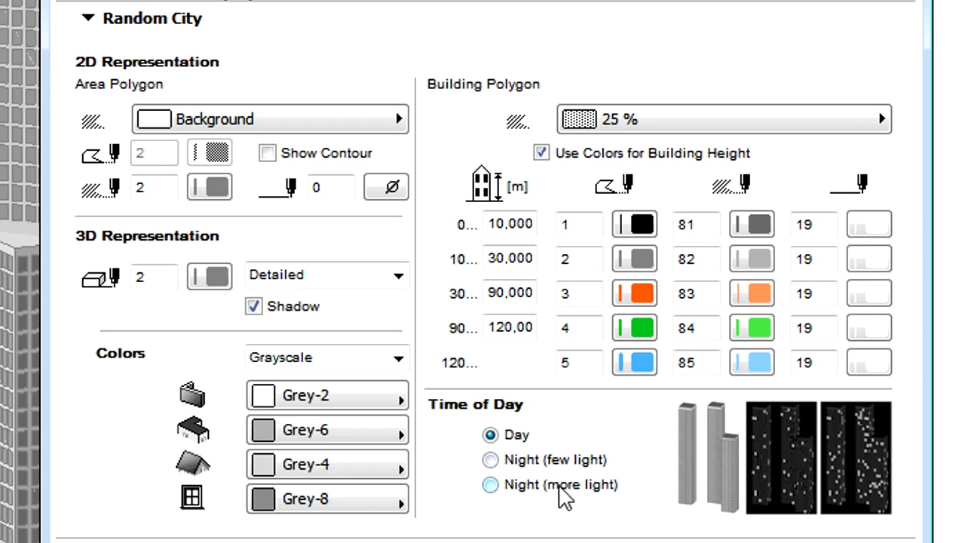
# - Set the Random City time of day to Night (few light) in the model view options
pyautogui.click(558, 460)
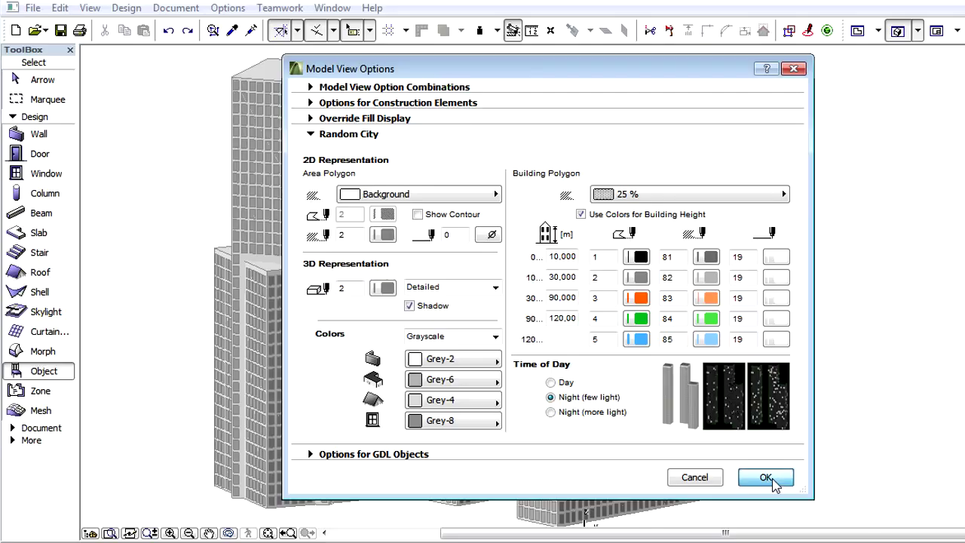
pyautogui.click(767, 476)
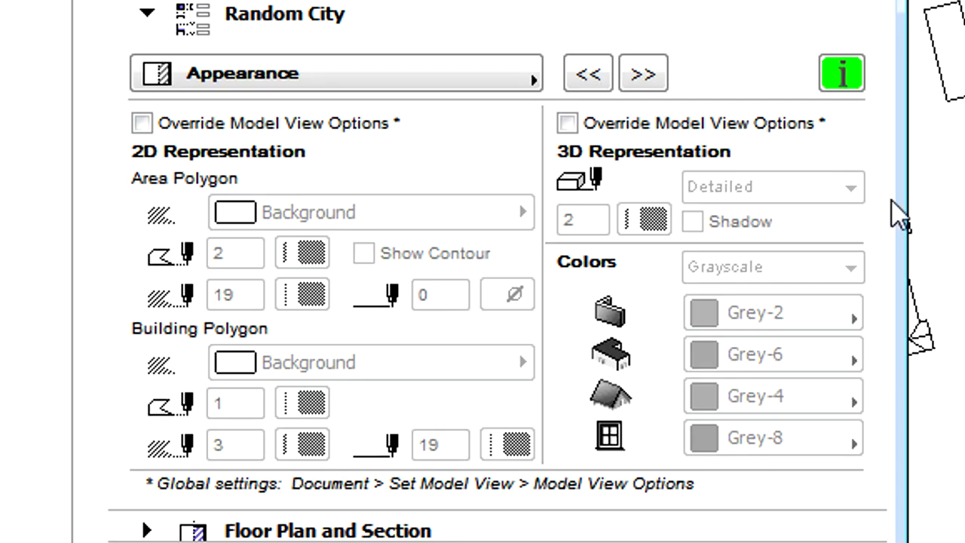
# - Override the Model View Options for the Random City object's 3D representation
pyautogui.click(568, 124)
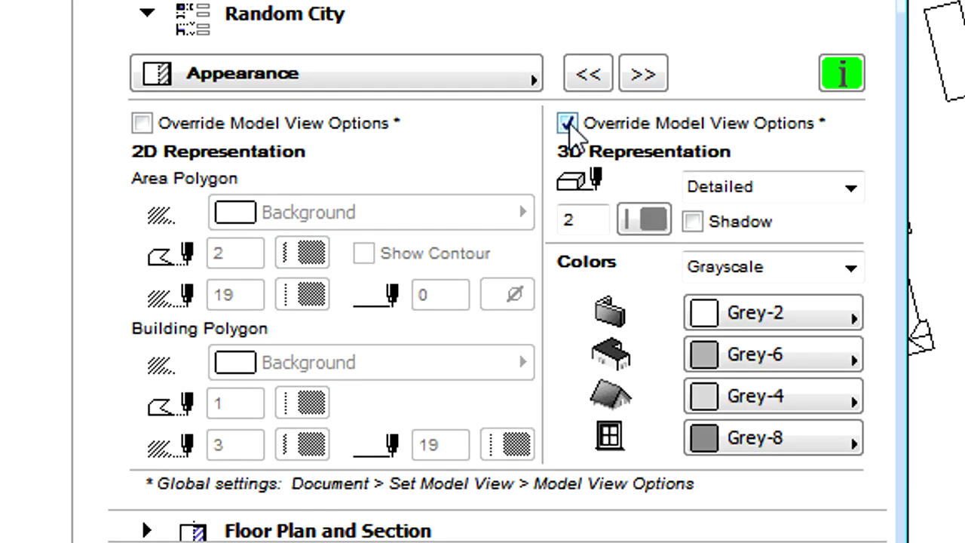